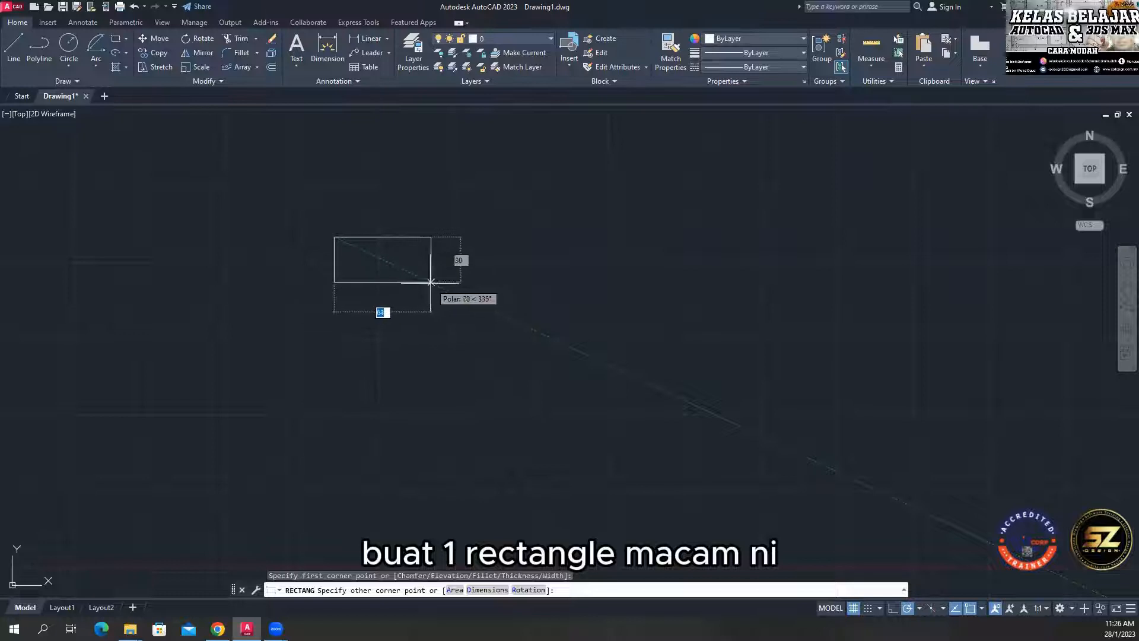
Finish the eye's rectangle and draw a circle with a radius of about 12 centred inside it
click(439, 285)
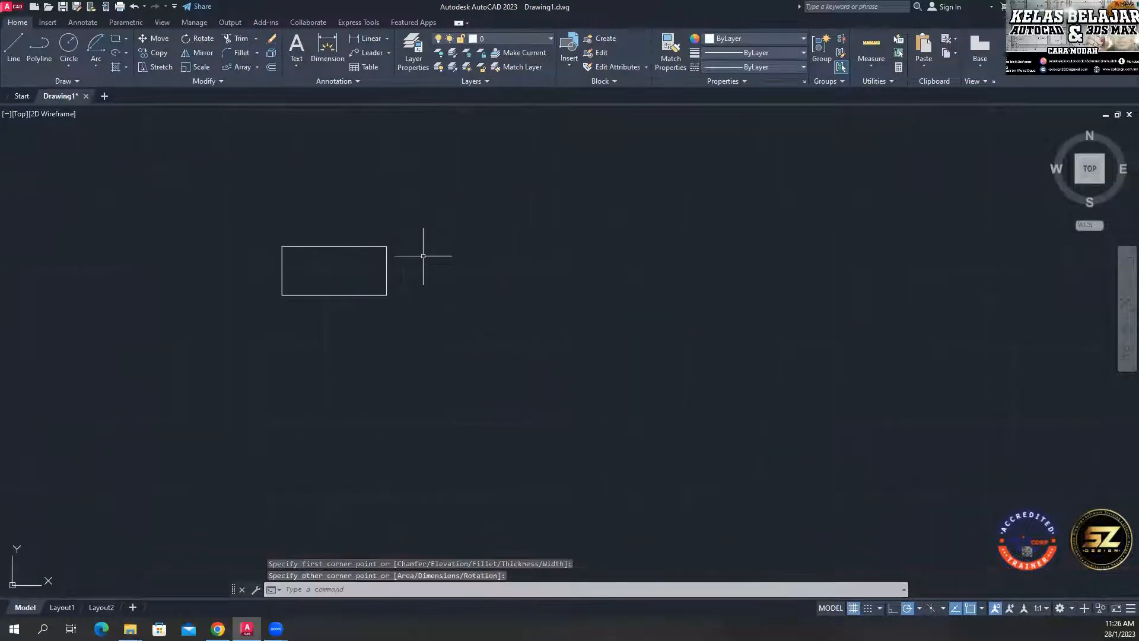
click(69, 49)
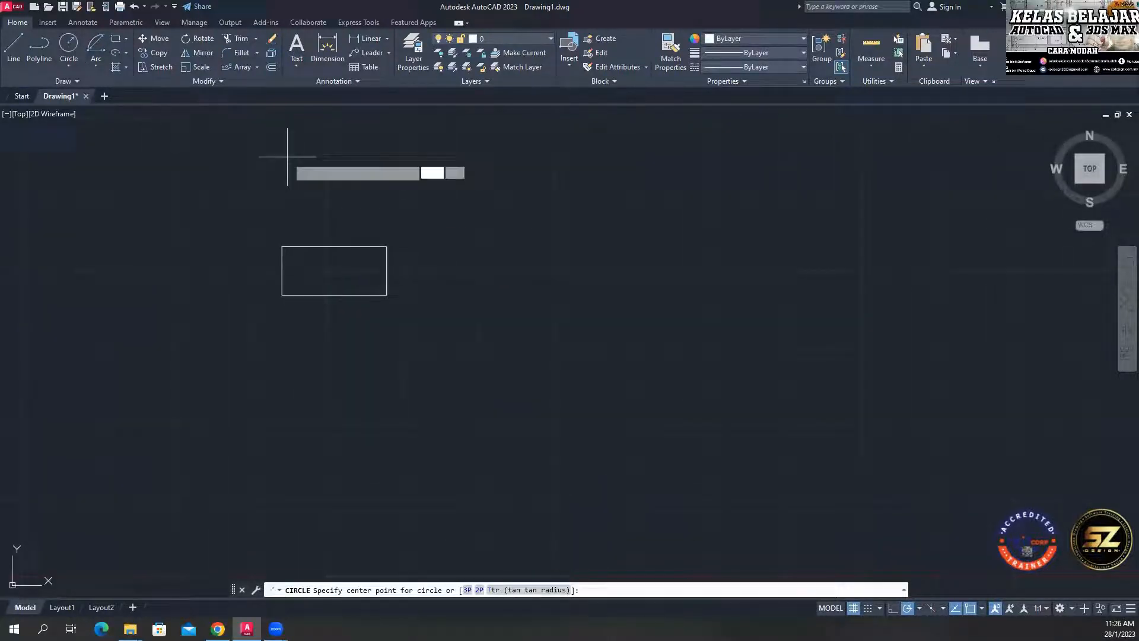
click(334, 269)
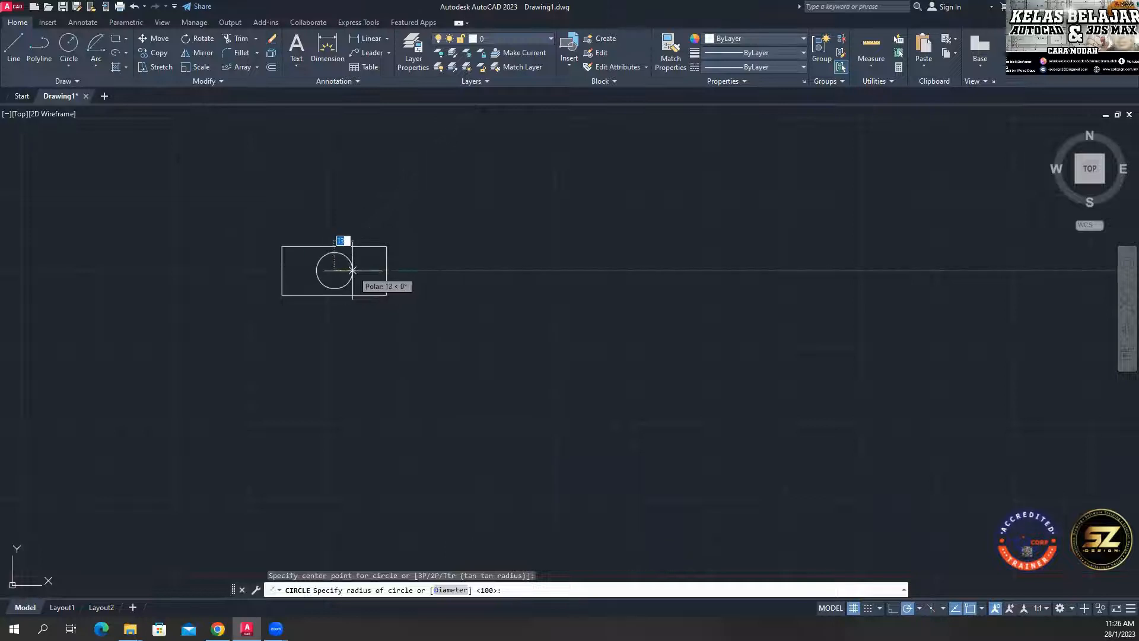
click(352, 271)
middle_drag(483, 244, 471, 248)
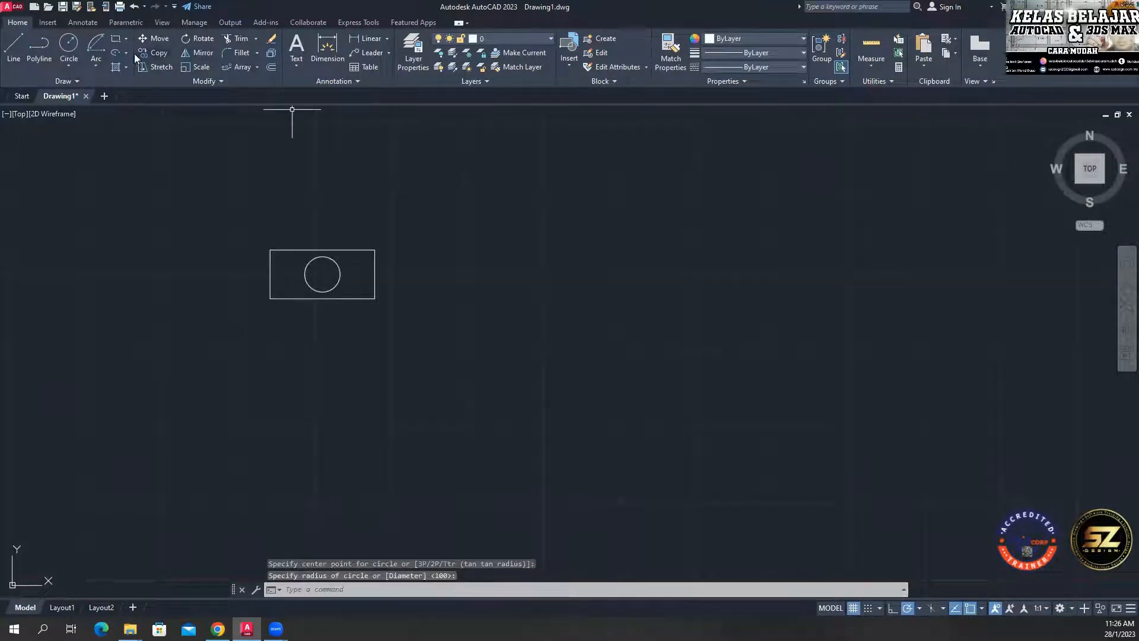
Draw a thin horizontal rectangle above the eye, wider than the eye rectangle, as the eyebrow
click(117, 44)
click(237, 217)
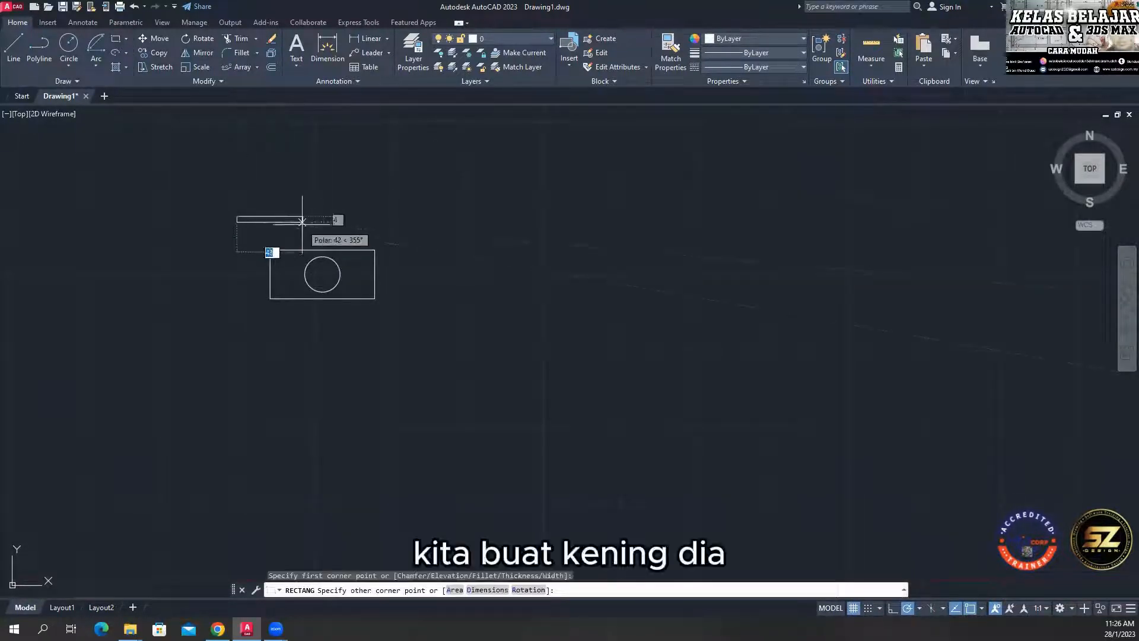
click(406, 231)
middle_drag(558, 244, 479, 263)
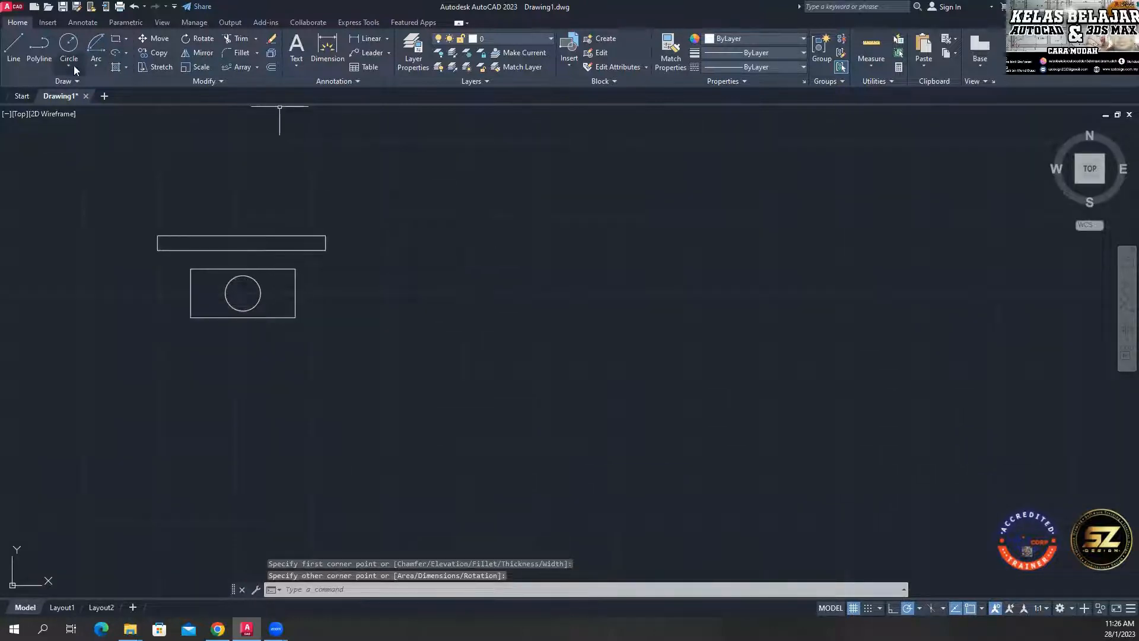
Draw a three-point arc from above the eyebrow's inner end around to the eye's outer side as the head's outline
click(104, 64)
click(107, 88)
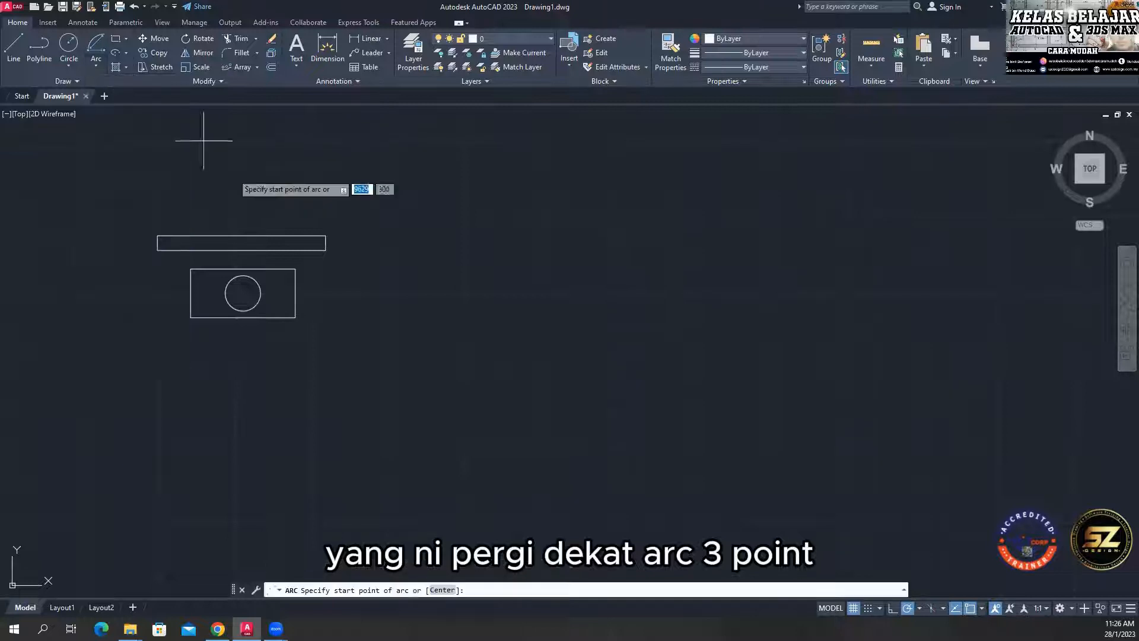
scroll(309, 285, down, 2)
scroll(292, 219, up, 1)
click(292, 215)
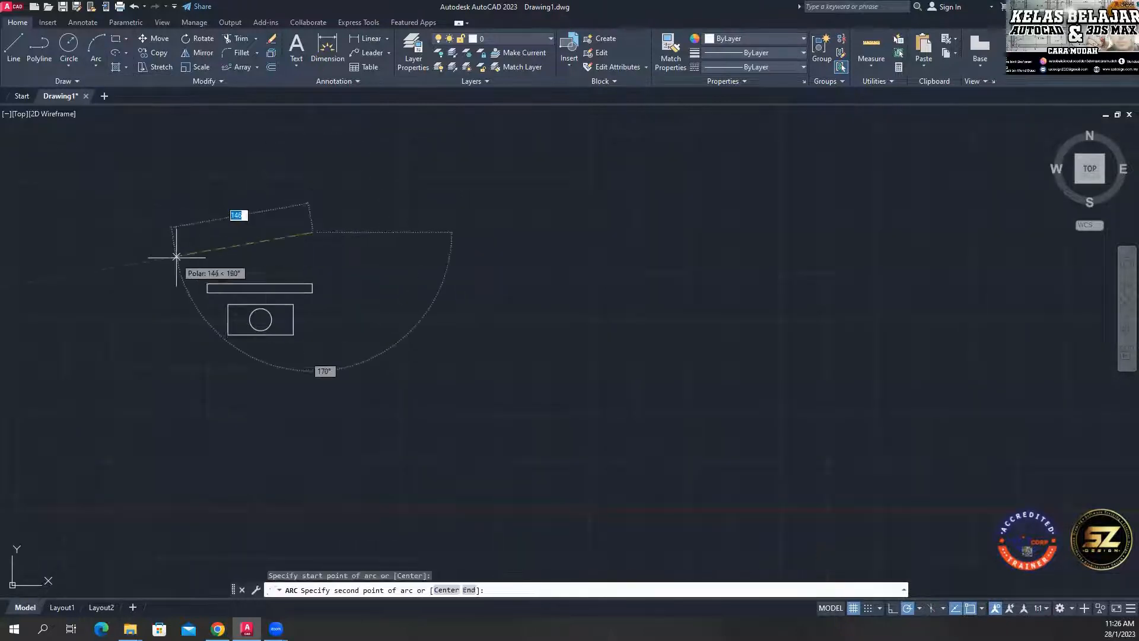
click(205, 224)
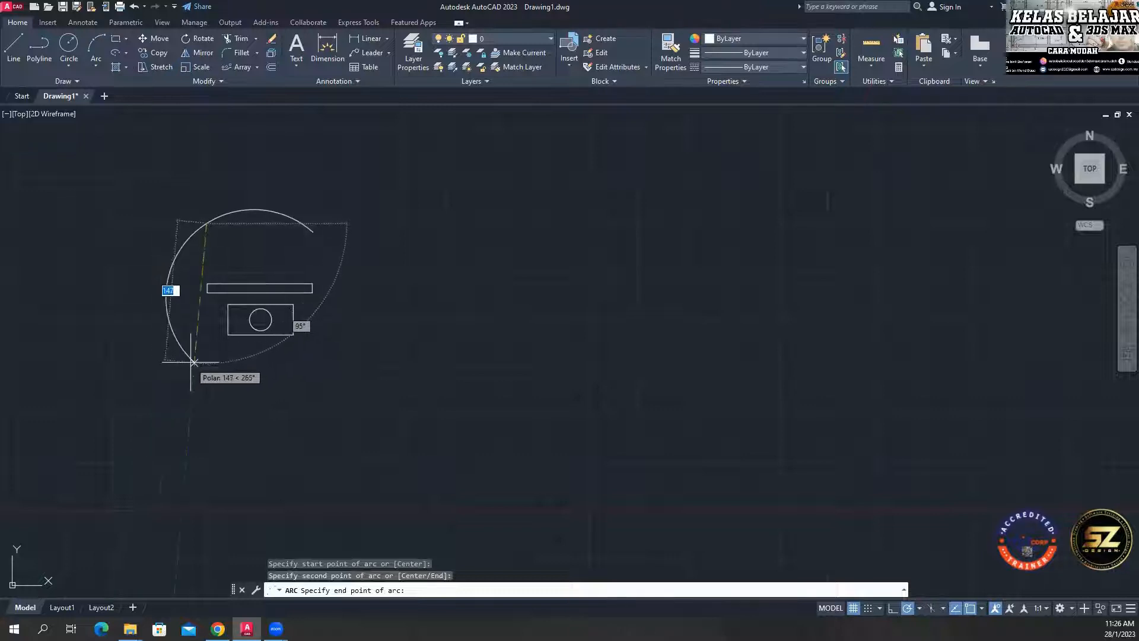
click(188, 328)
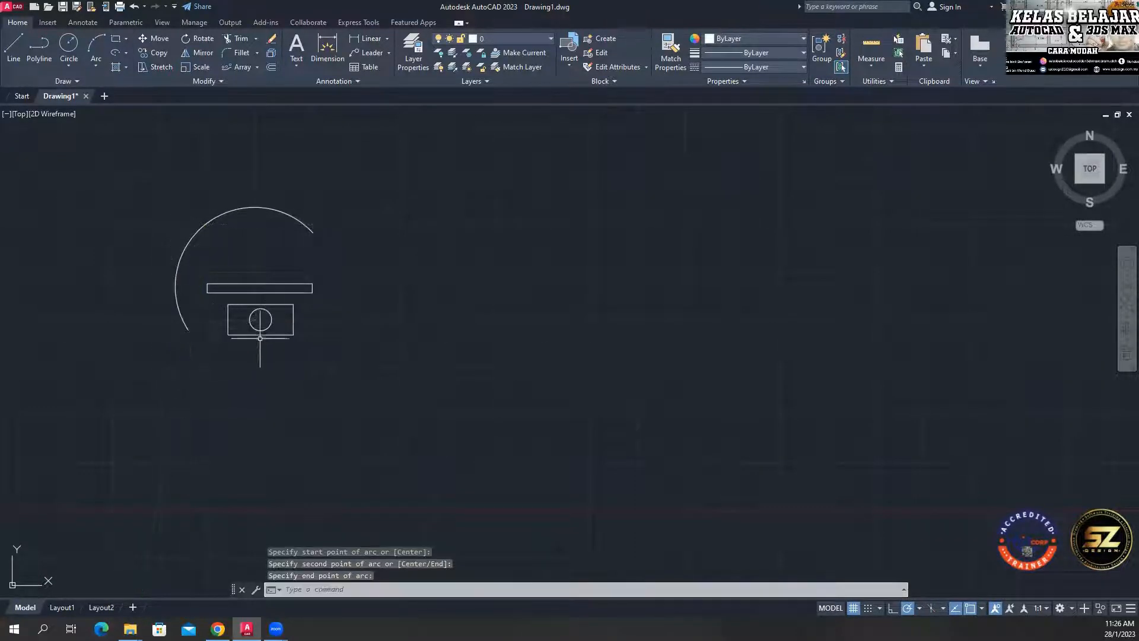
Draw a three-point arc from the lower end of the head arc down around the cheek to the chin
click(96, 50)
click(187, 329)
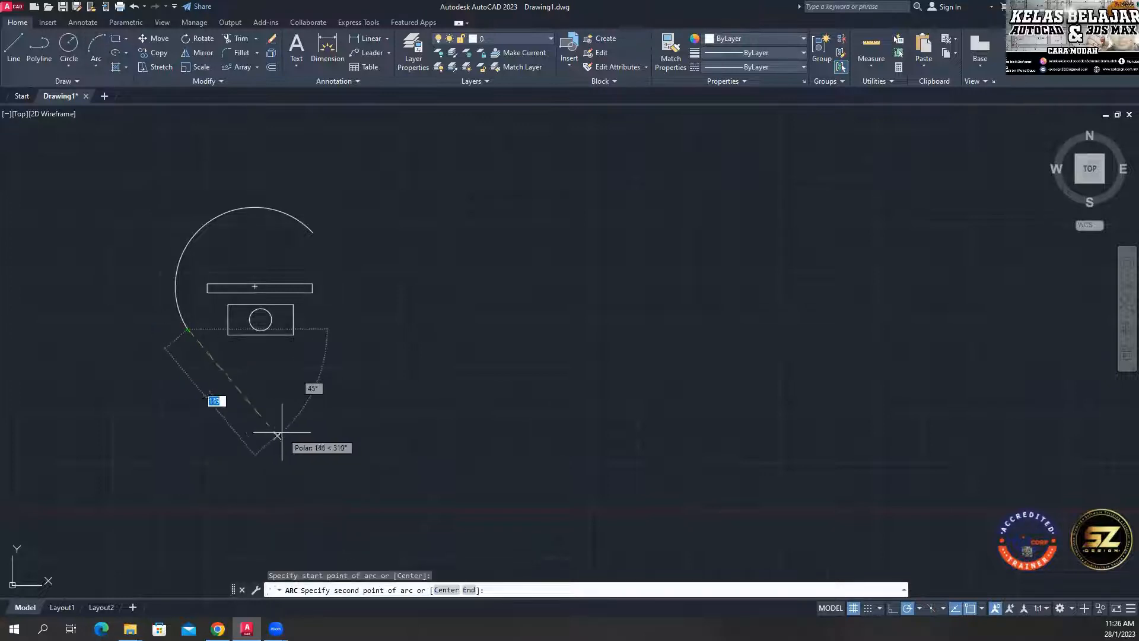
click(270, 424)
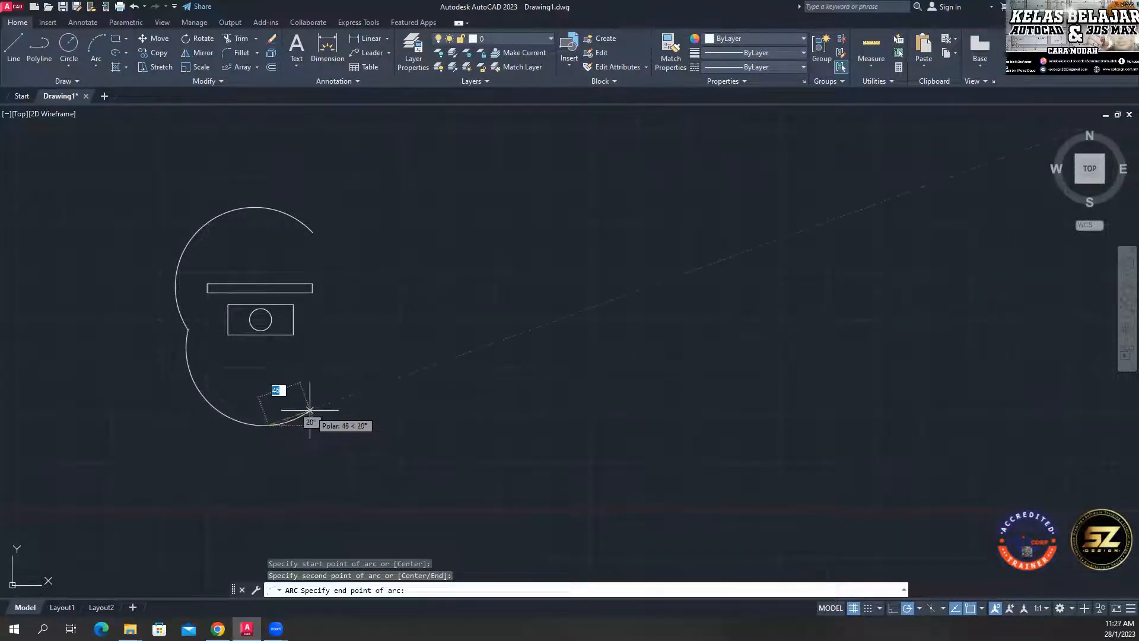
click(303, 406)
middle_drag(352, 285, 362, 262)
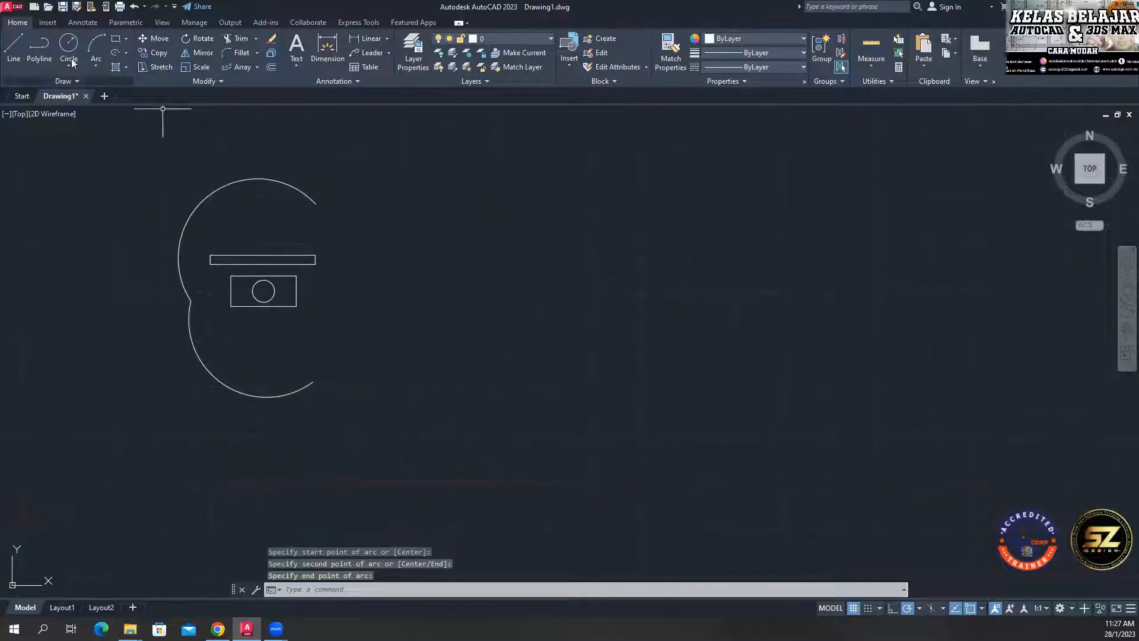
Draw the nose as a polyline with a straight segment about 27 long at 250° and an arc segment about 27 across
click(39, 51)
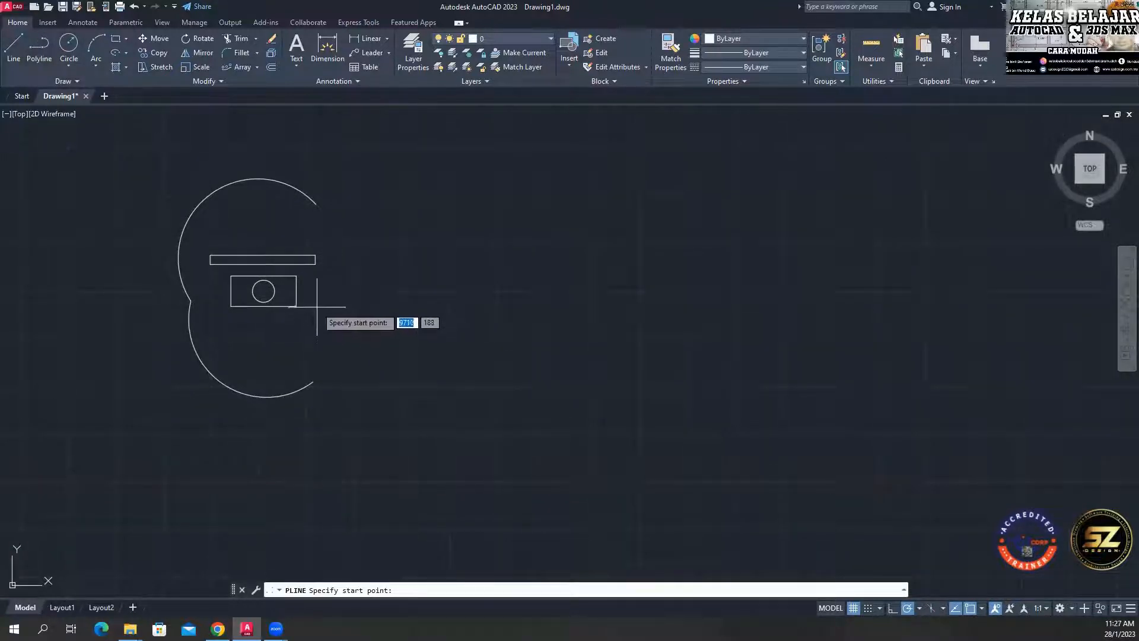
click(317, 307)
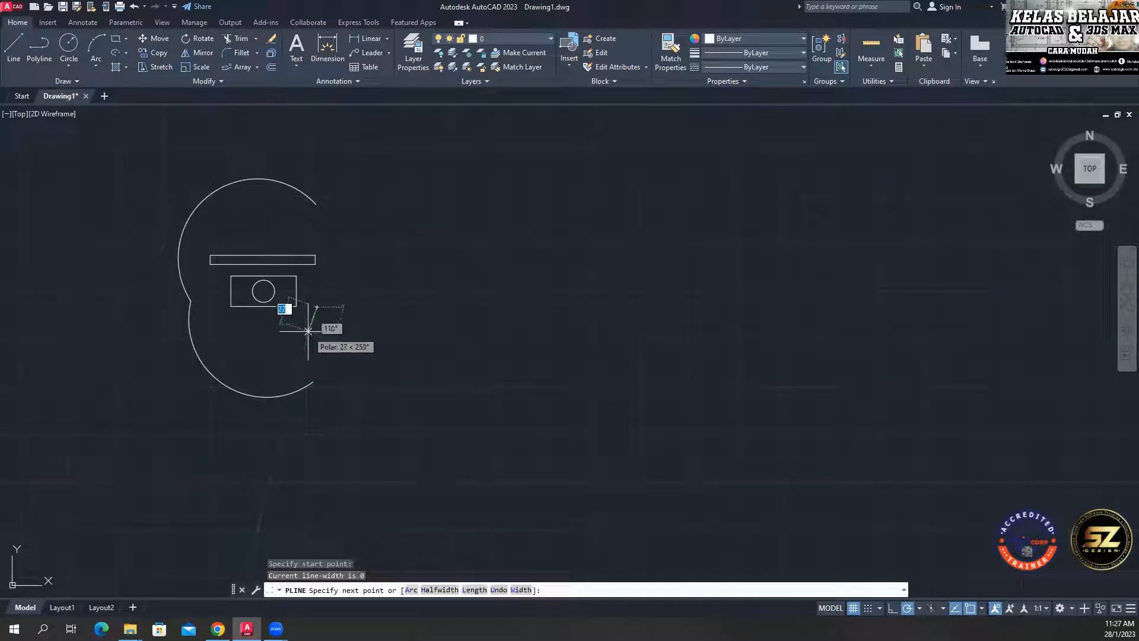
click(309, 331)
key(Return)
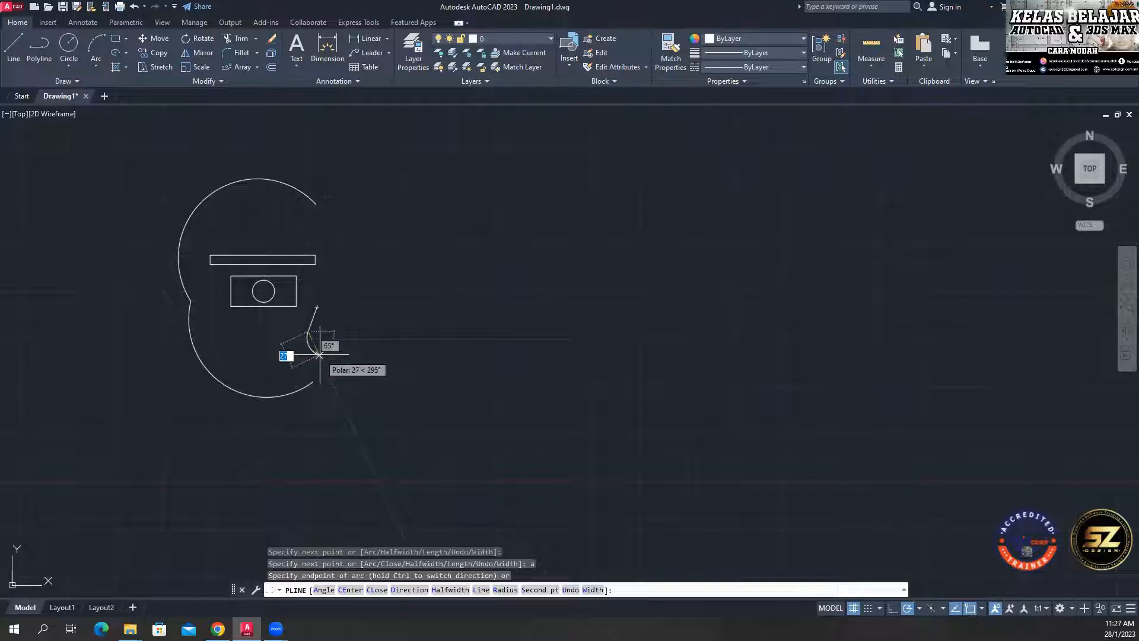
click(319, 355)
key(Return)
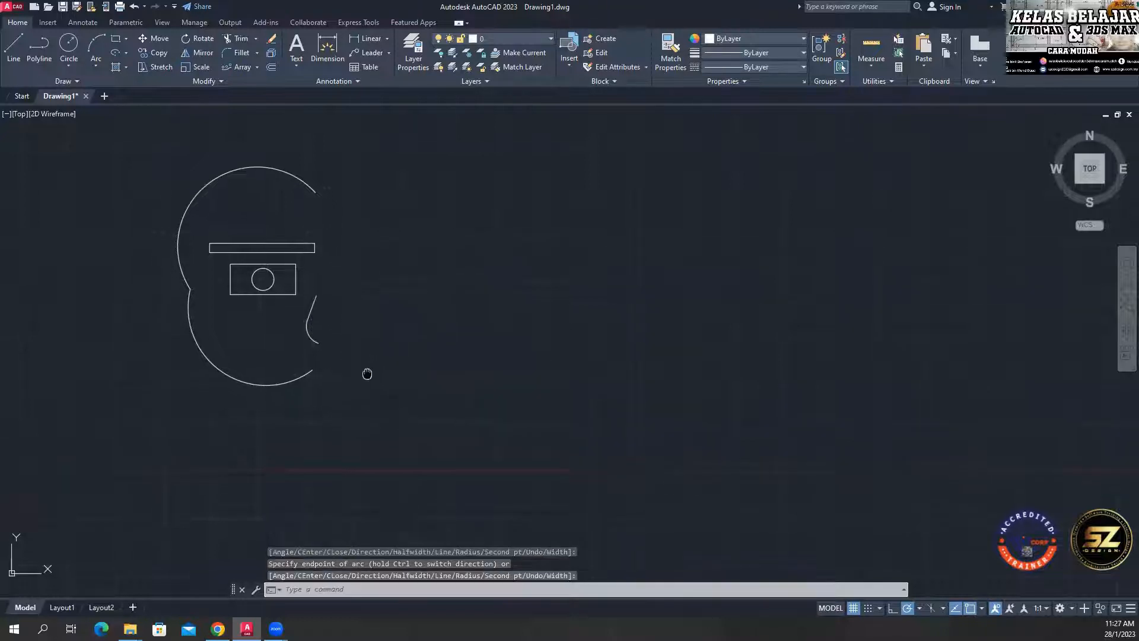
Stretch the chin end of the lower face arc downward and slightly outward, away from the nose
scroll(350, 365, up, 2)
drag(340, 424, 284, 381)
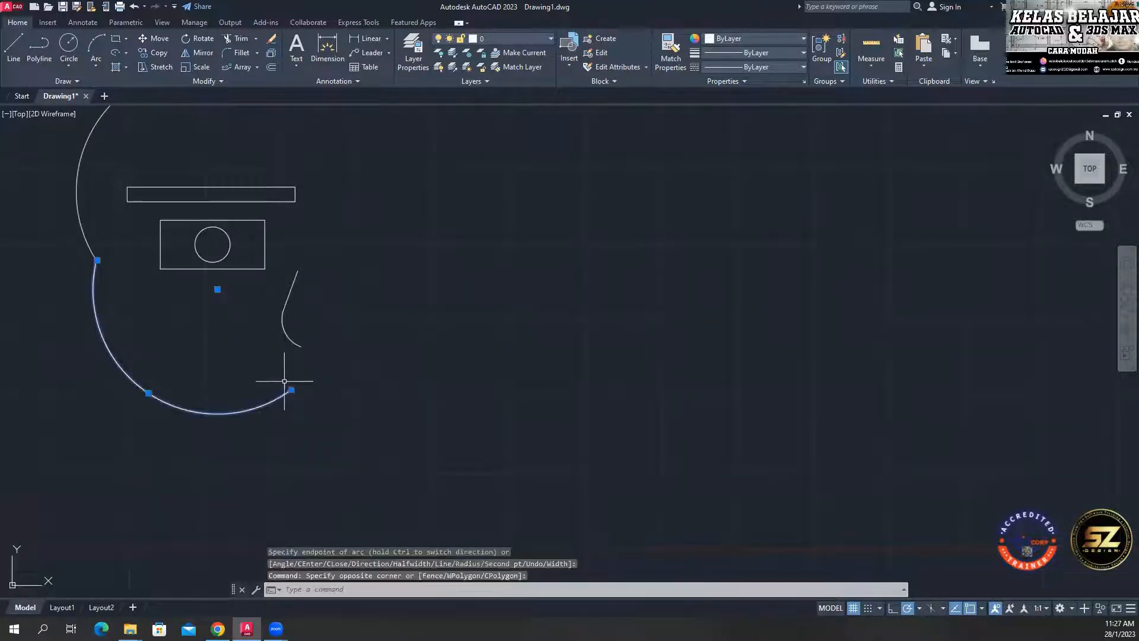
click(291, 390)
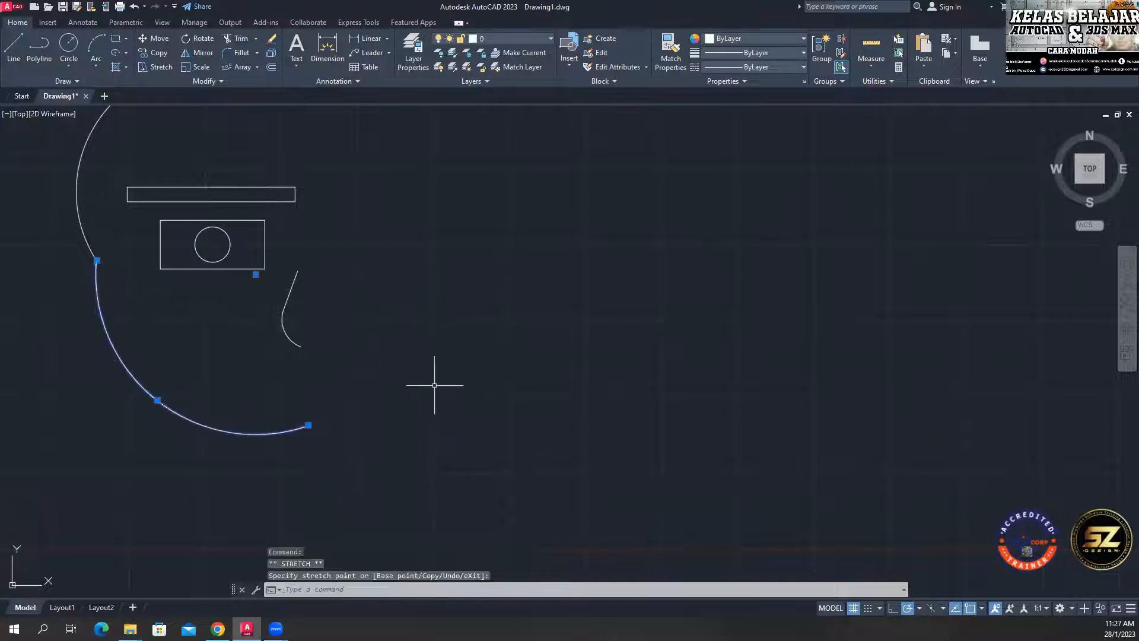
With Ortho on, draw the left half of an ellipse below the nose as the mouth, half-height about 11
click(125, 53)
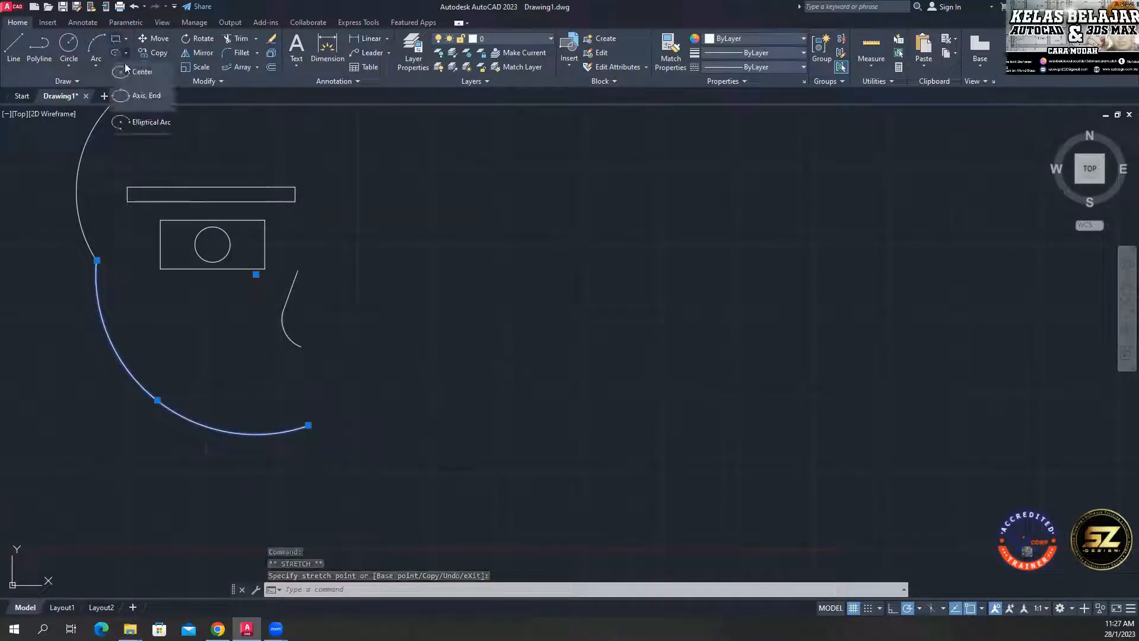
click(138, 123)
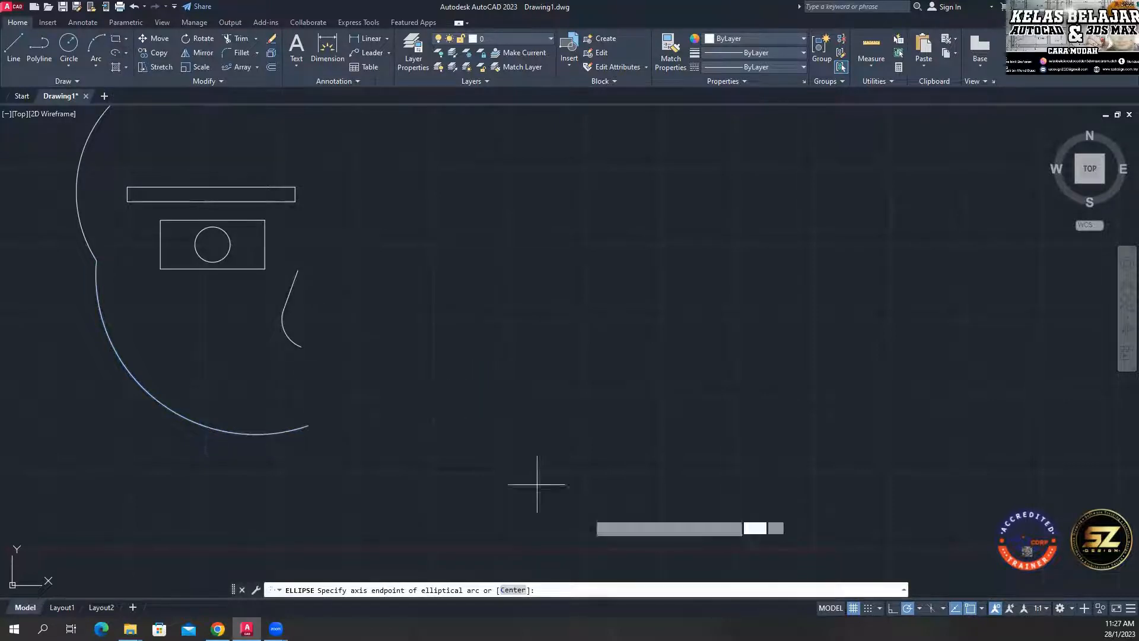
click(893, 611)
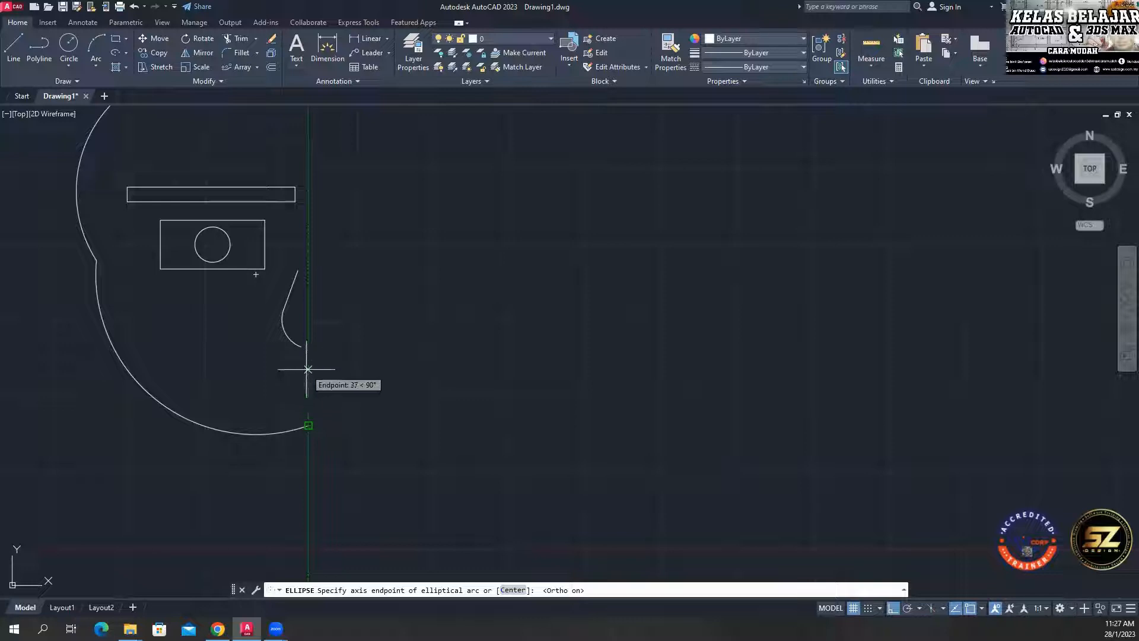
click(308, 369)
click(259, 376)
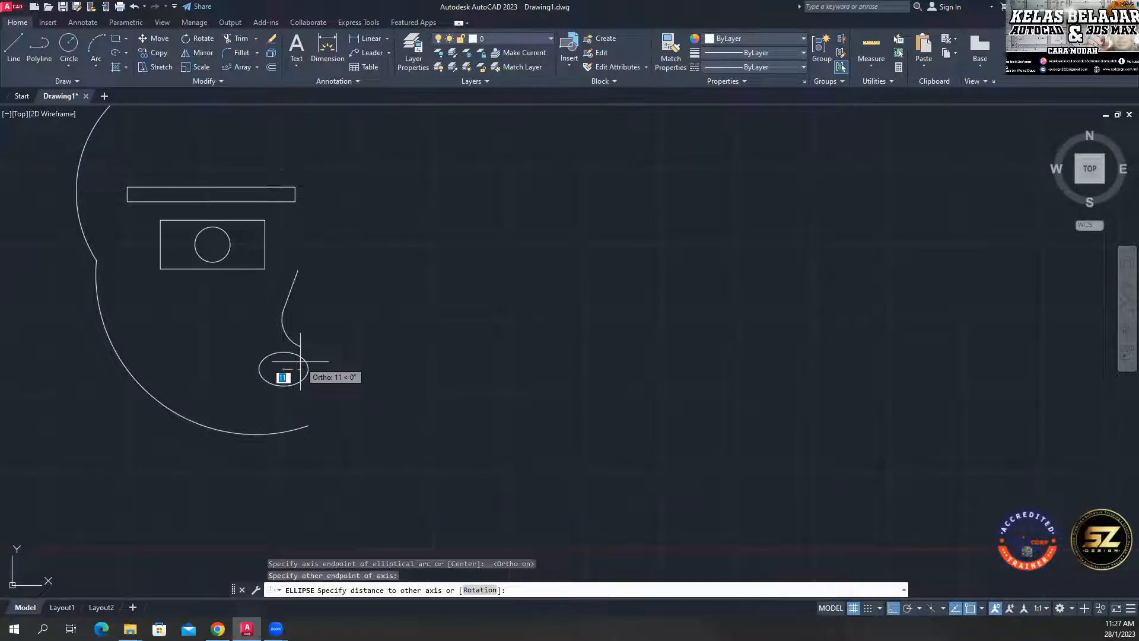
click(300, 361)
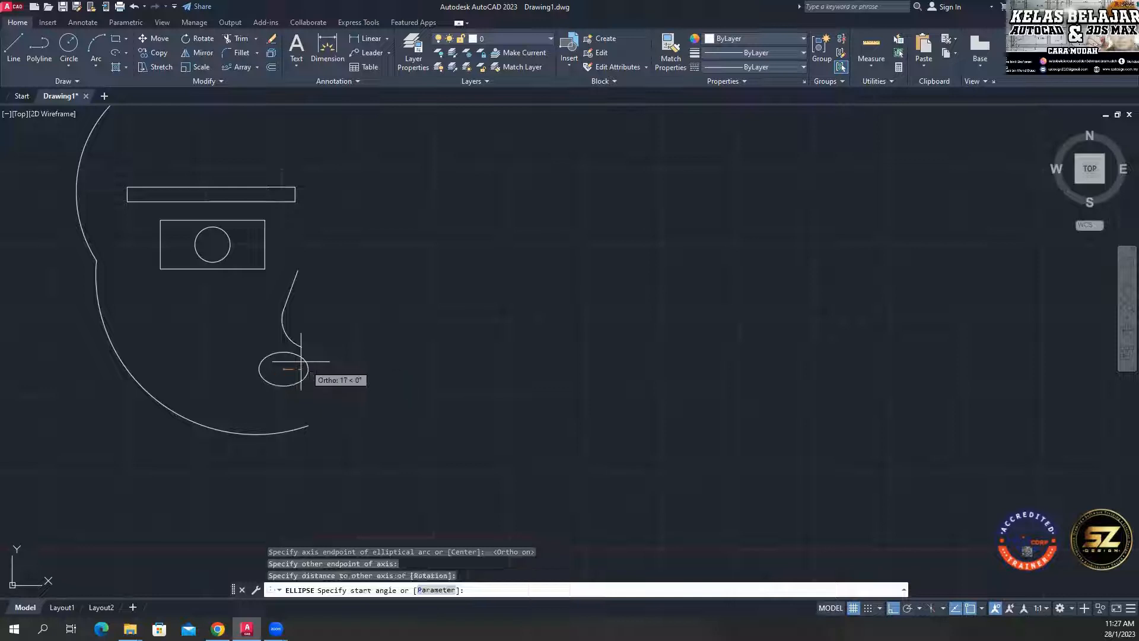
click(284, 331)
click(296, 413)
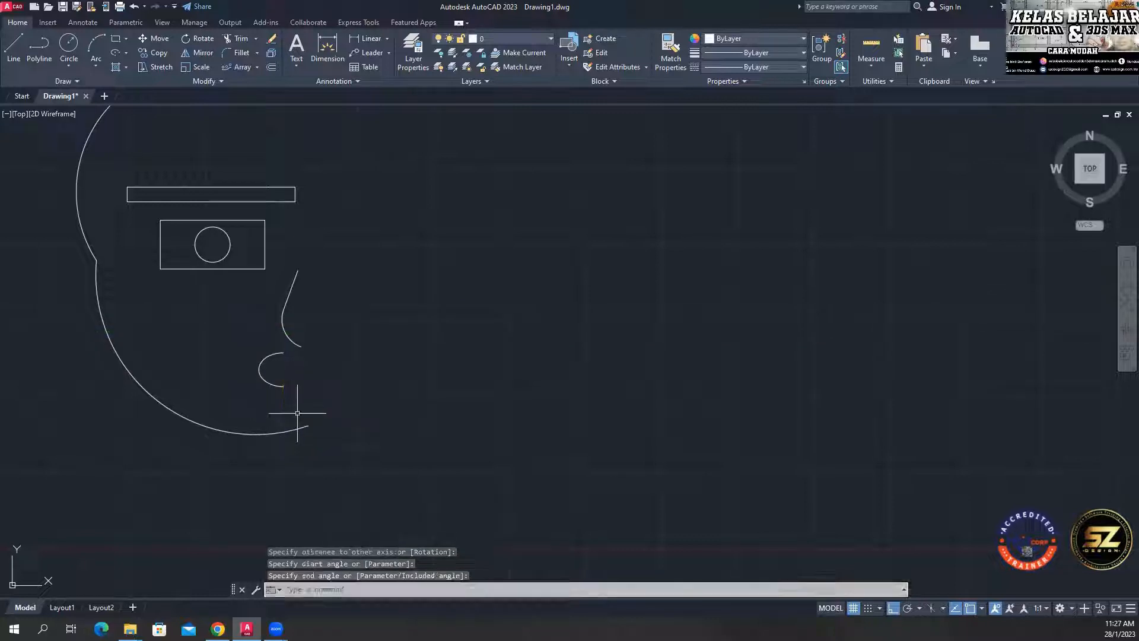
key(Escape)
Move the mouth's elliptical arc horizontally to the right, past the chin arc's open end
click(308, 404)
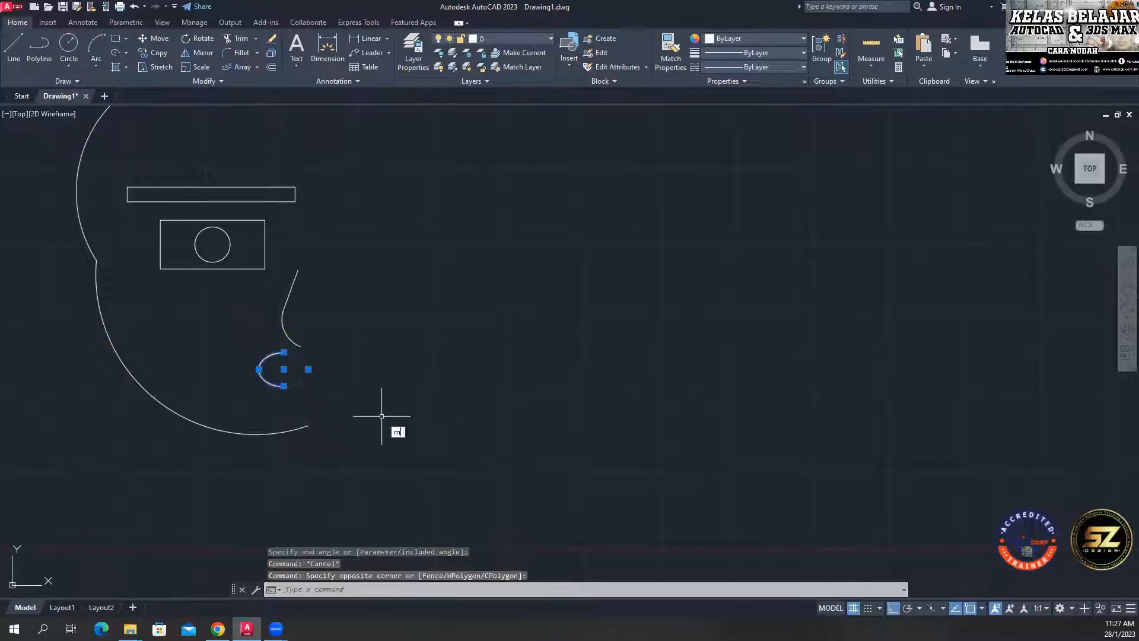
key(Return)
click(344, 378)
click(372, 394)
Draw a vertical reference line from the chin arc's open end up to the top of the face
middle_drag(369, 399, 379, 434)
click(14, 45)
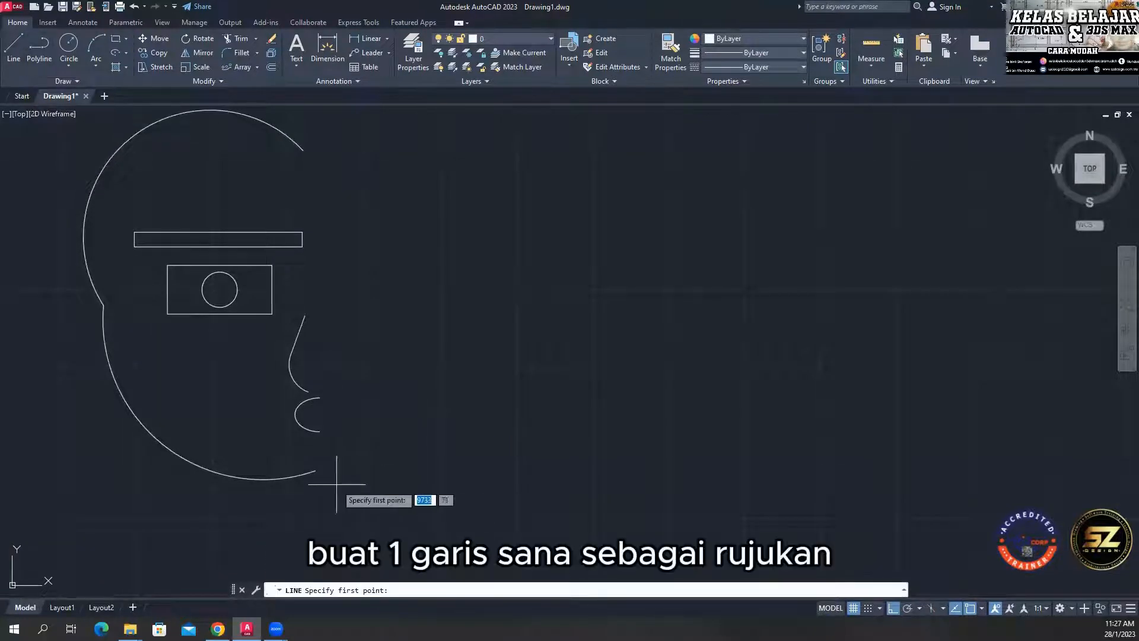
click(315, 471)
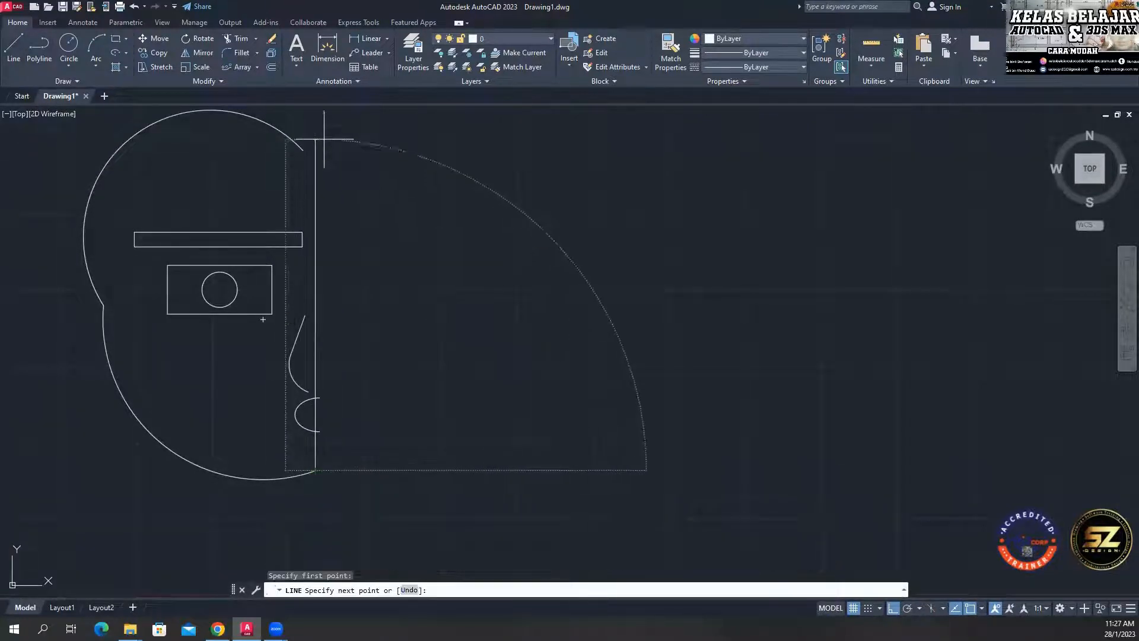
key(Escape)
Move the mouth's elliptical arc by its upper endpoint so that it meets the vertical reference line
scroll(324, 399, up, 4)
click(275, 454)
click(225, 435)
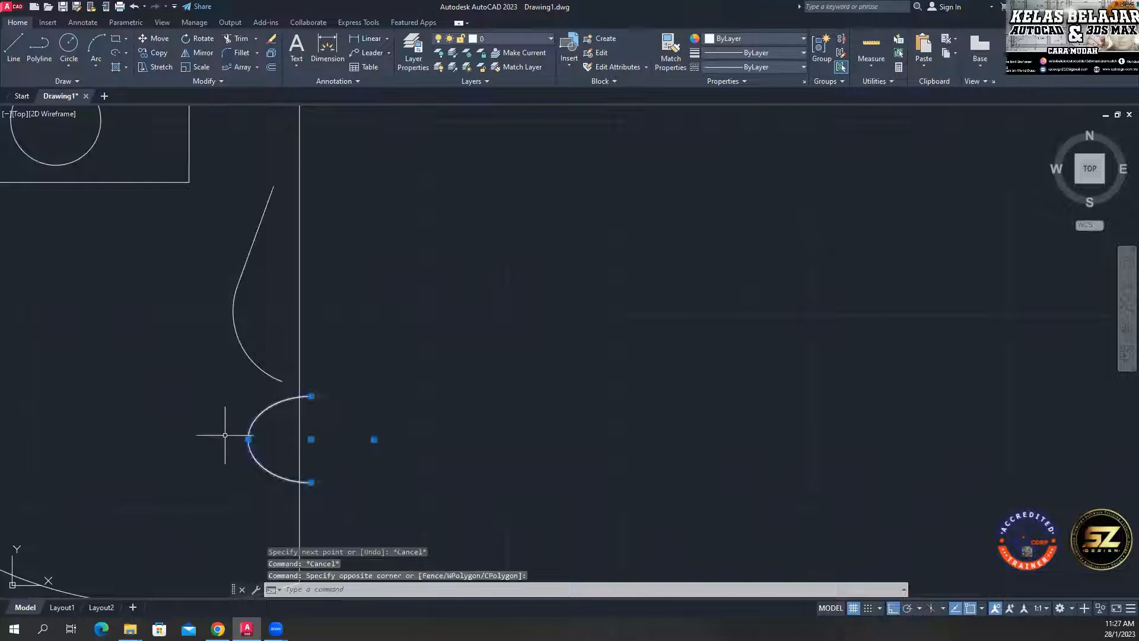
text(m)
key(Return)
click(311, 396)
click(300, 397)
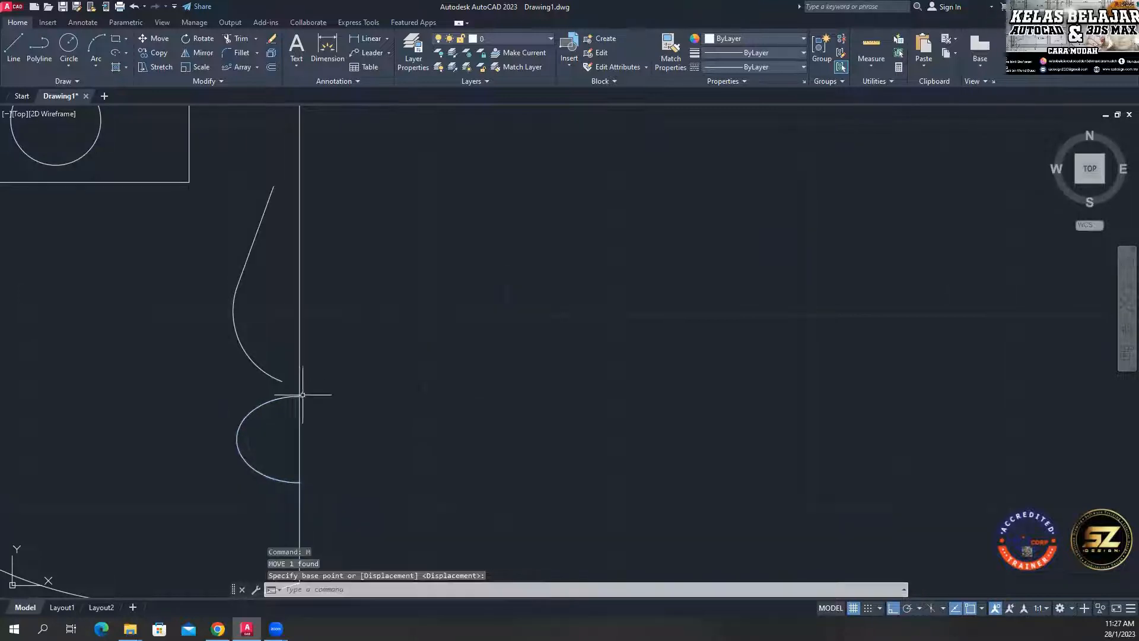
Move the nose polyline by its lower endpoint onto the vertical reference line, a little higher above the mouth
middle_drag(291, 310, 281, 373)
click(267, 337)
click(242, 294)
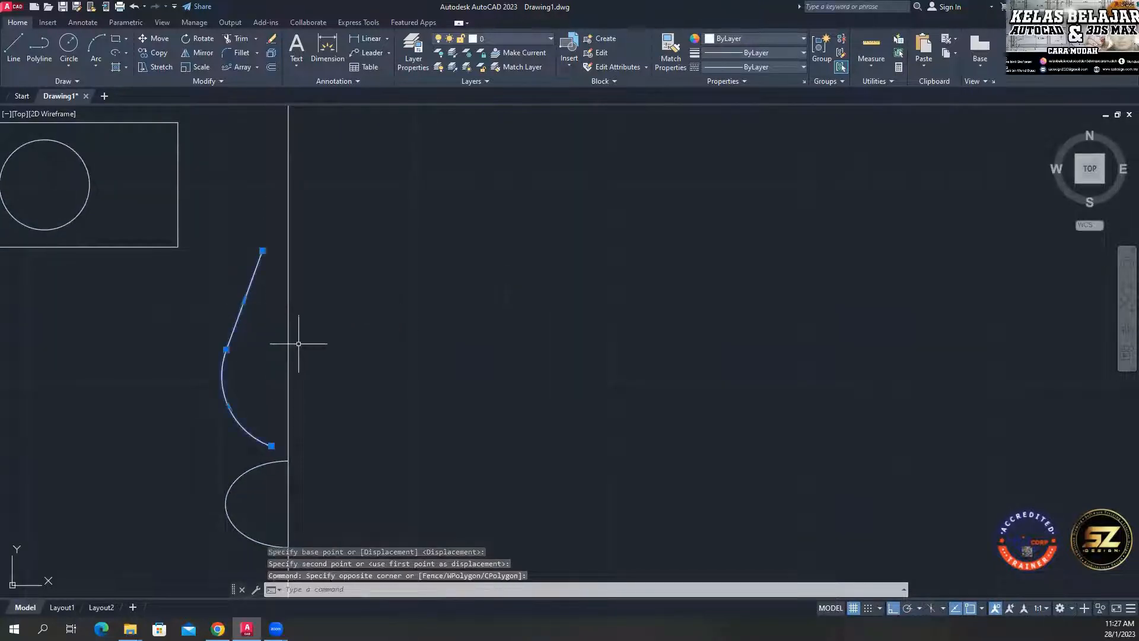
text(m)
key(Return)
click(271, 445)
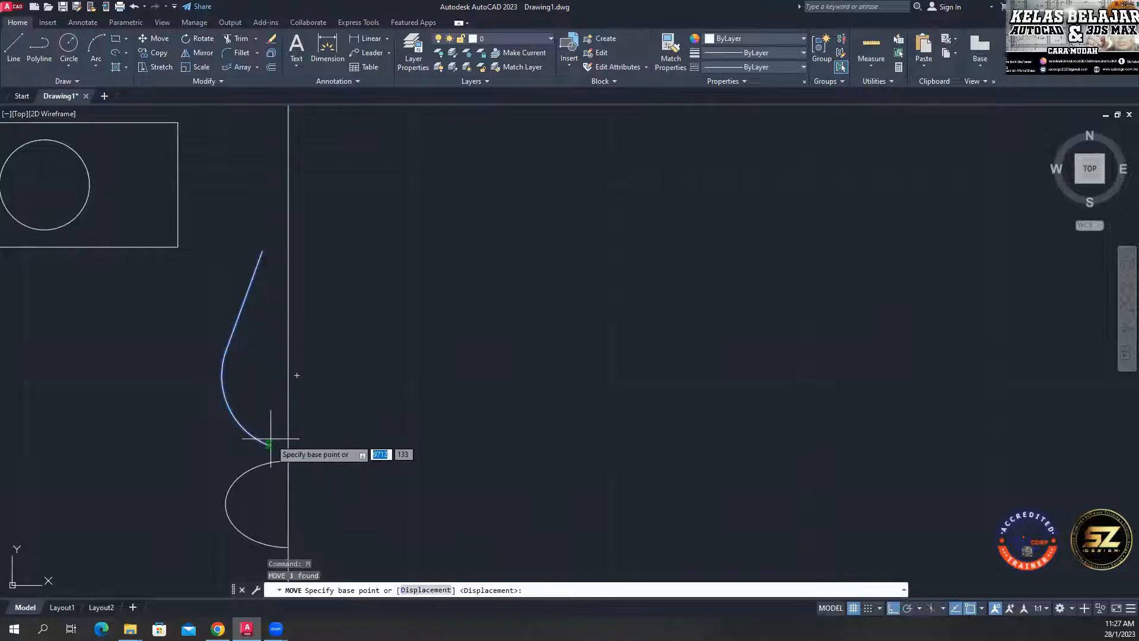
click(291, 388)
scroll(332, 255, down, 4)
scroll(315, 228, up, 3)
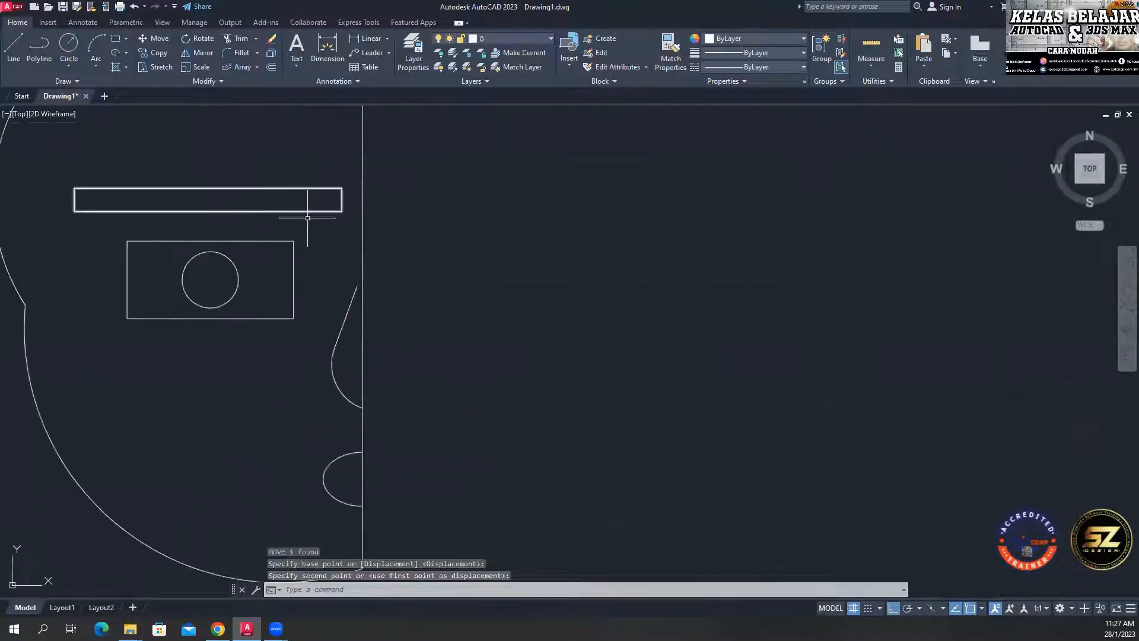
Erase the rectangle surrounding the eye circle
click(309, 276)
click(295, 255)
key(Delete)
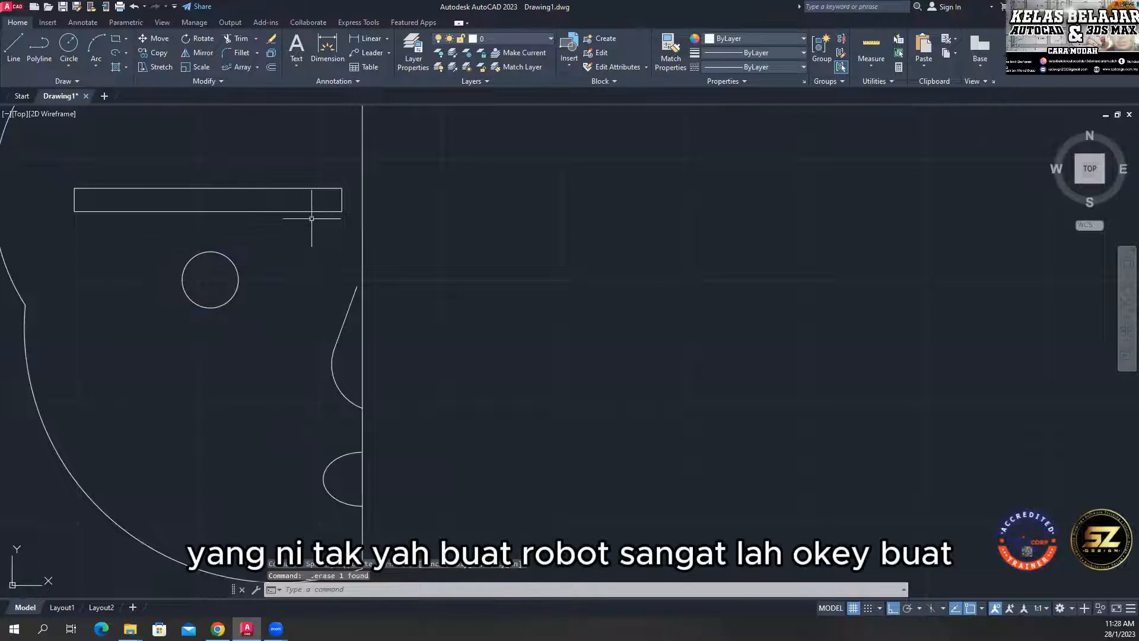
Turn off Ortho mode and draw a three-point arc as the upper eyelid above the eye circle
click(95, 46)
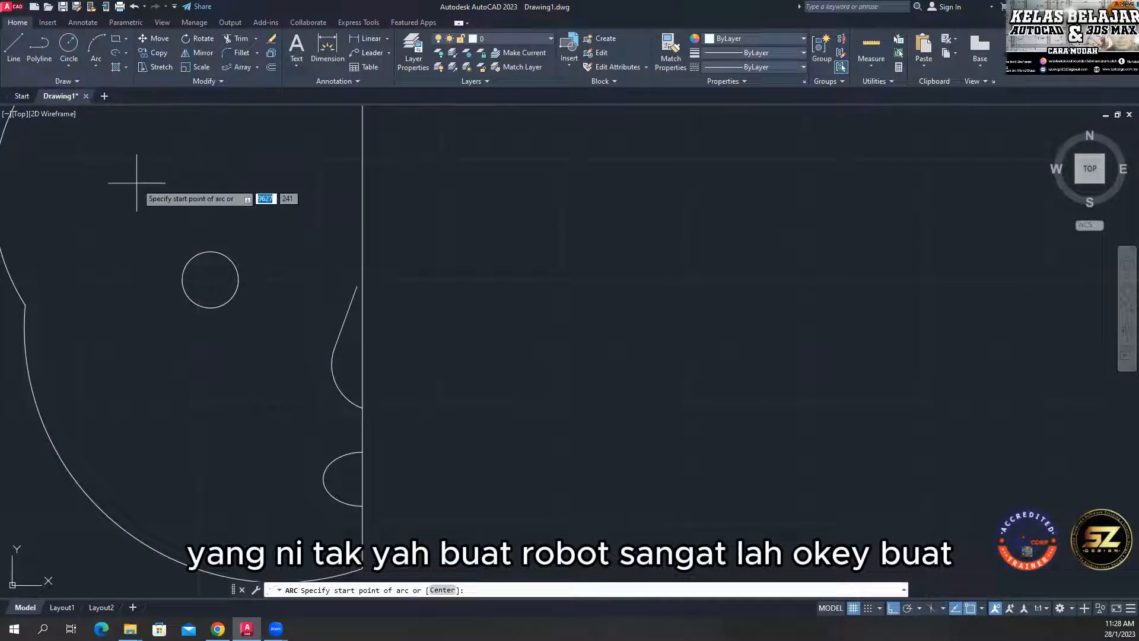
click(123, 214)
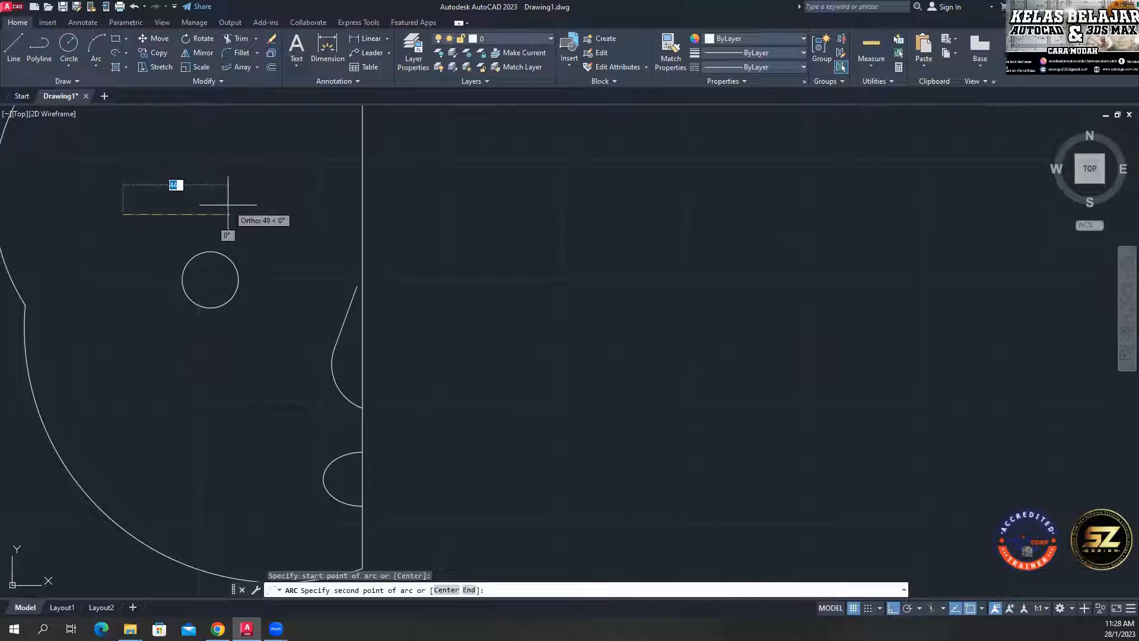
click(891, 608)
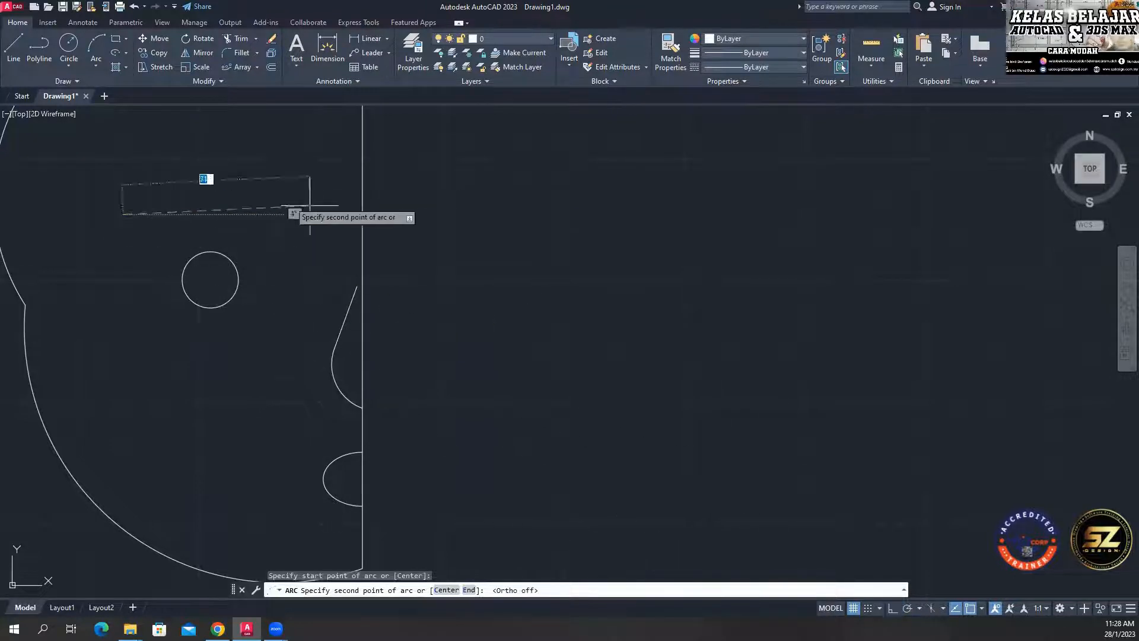
click(224, 190)
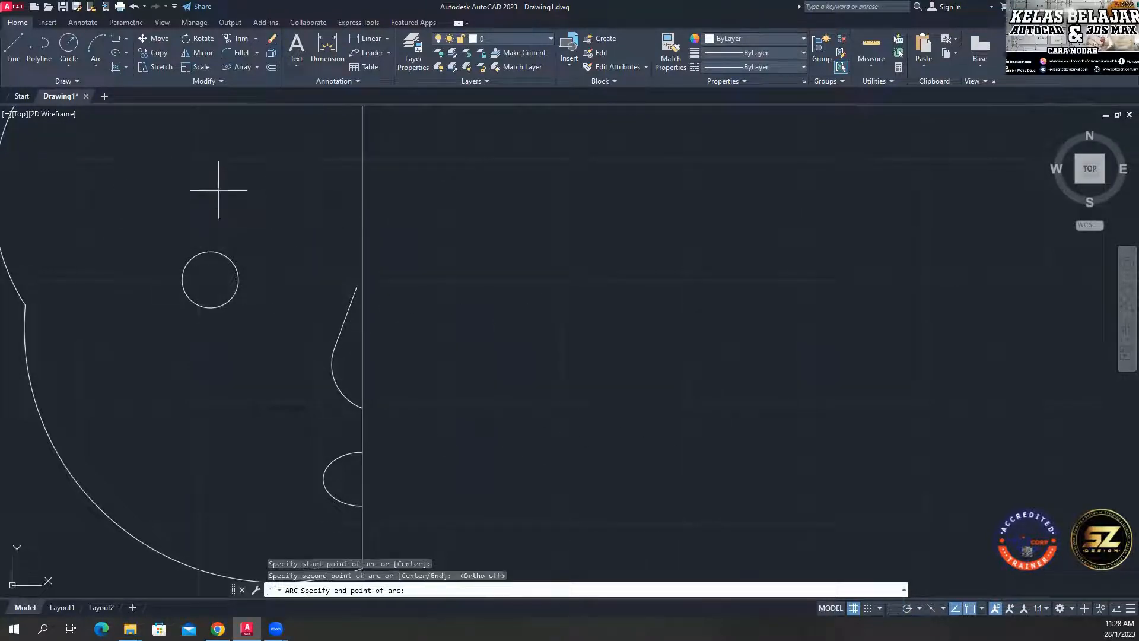
click(310, 215)
middle_drag(222, 205, 235, 221)
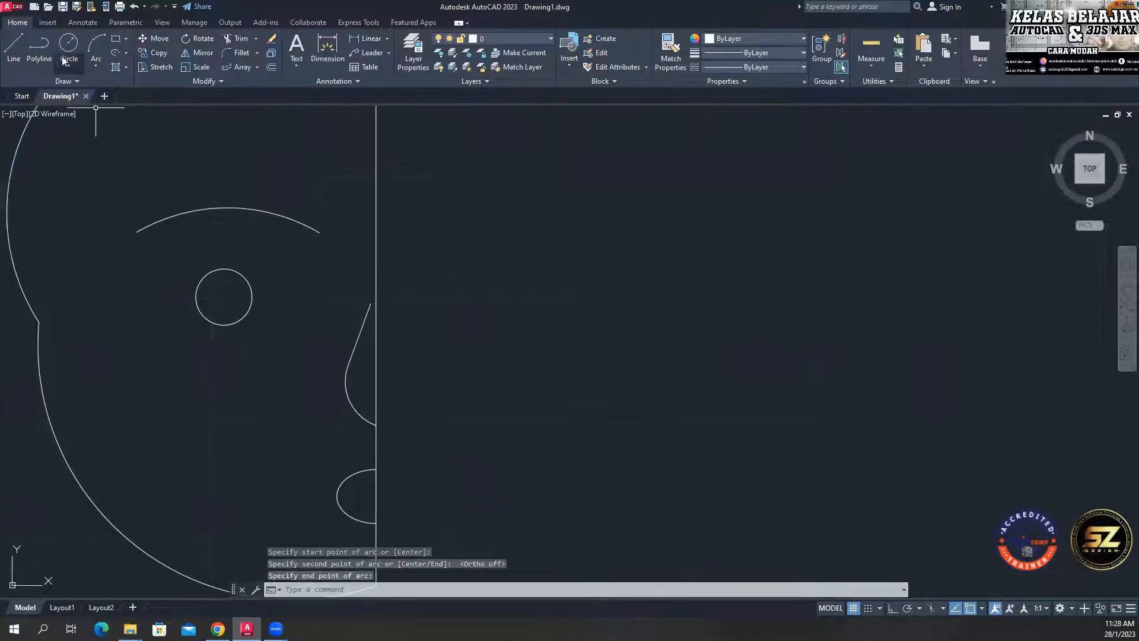
Draw a downward-curving arc between the upper eyelid's two endpoints to close the almond-shaped eye outline
click(100, 59)
click(137, 232)
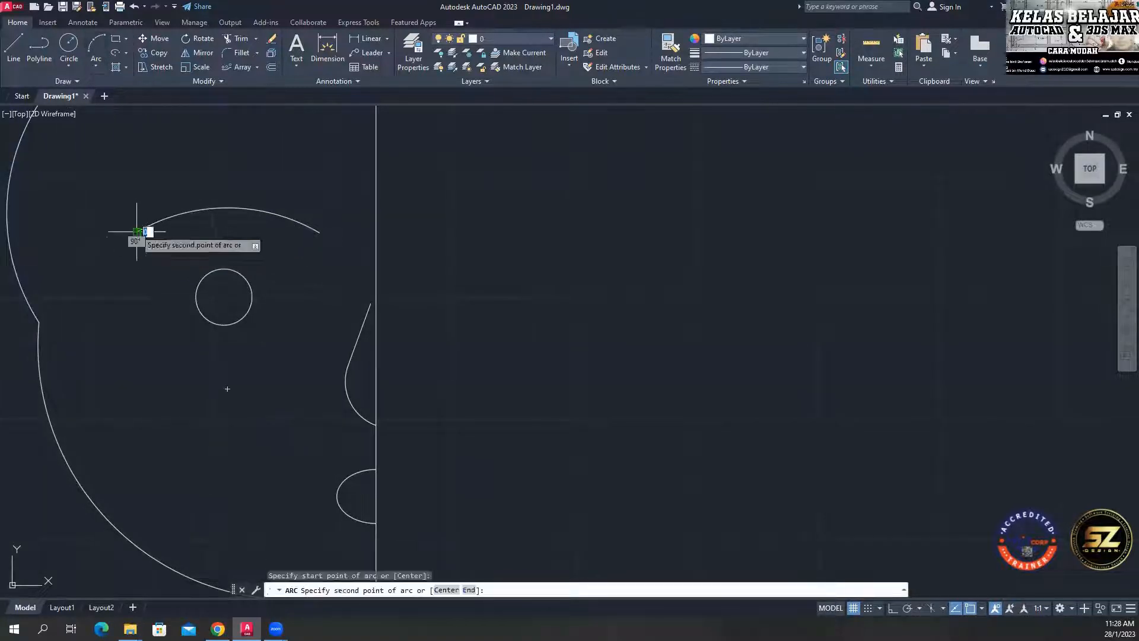
click(222, 259)
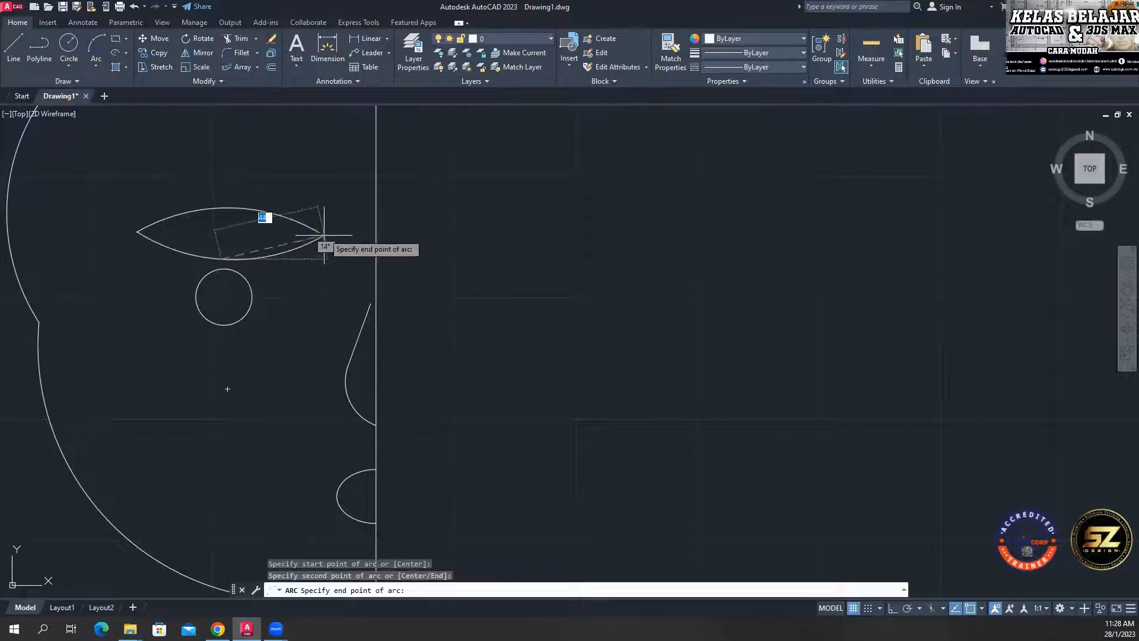
click(320, 232)
Move the eye circle by its centre from below the eye outline into its middle
click(257, 307)
click(218, 348)
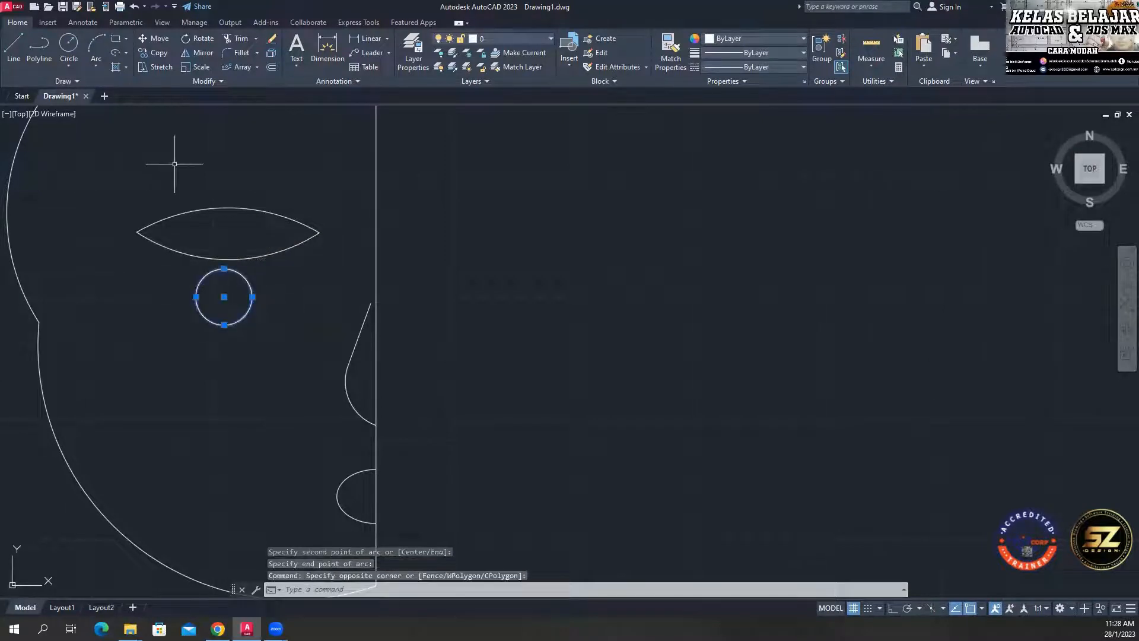
click(156, 39)
click(224, 296)
click(236, 240)
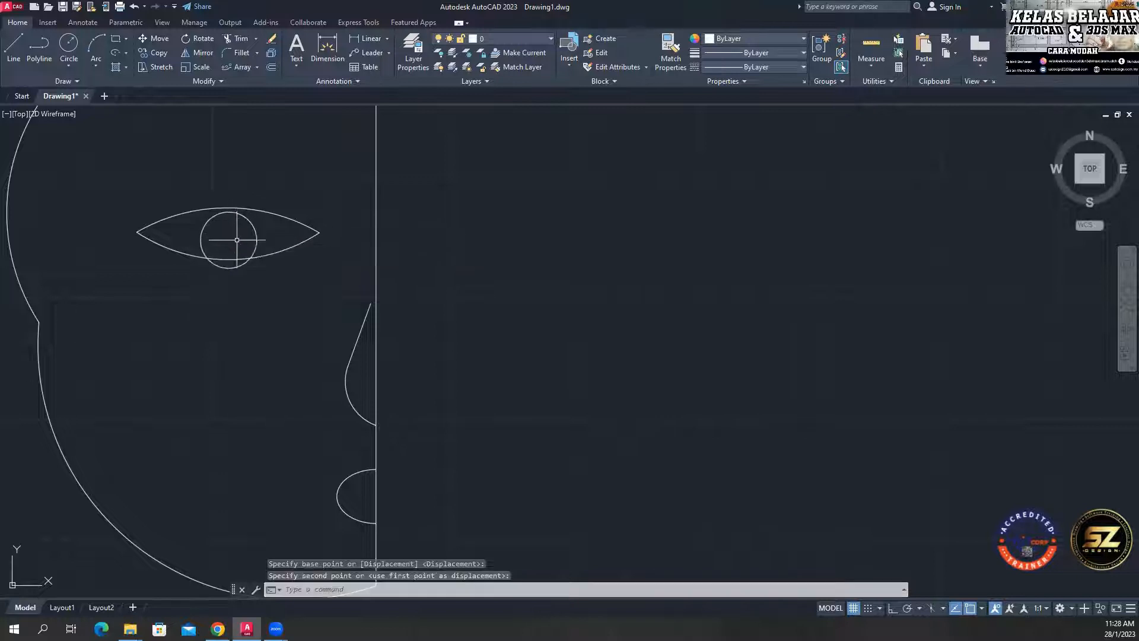
Resize the pupil circle by its quadrant points so that it fits inside the eye outline
click(236, 267)
click(228, 267)
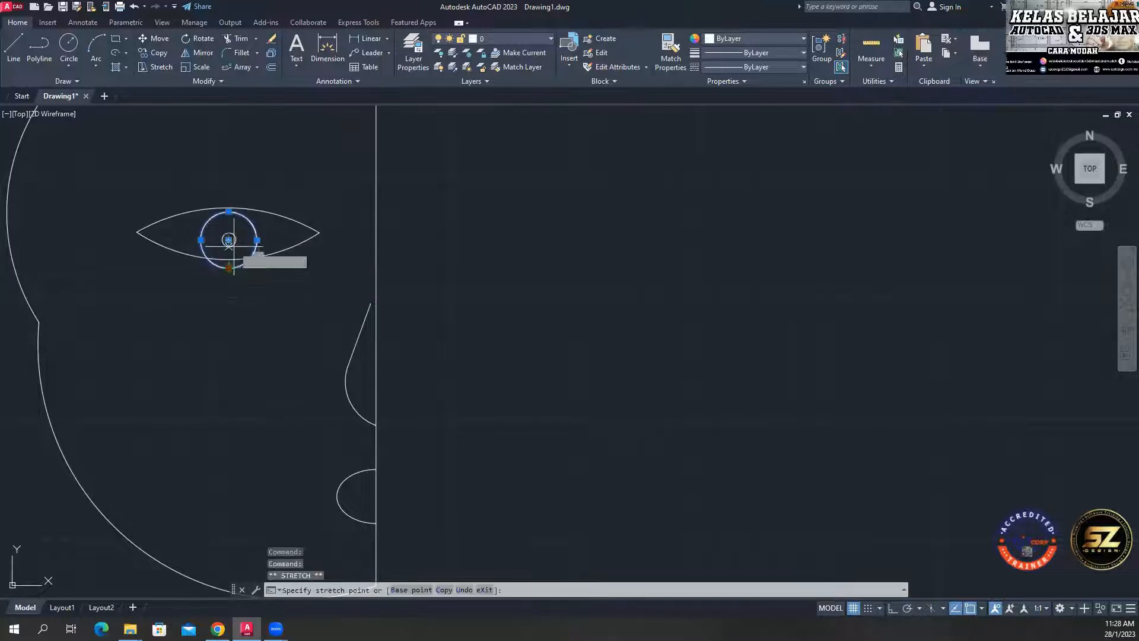
scroll(233, 246, up, 3)
click(233, 244)
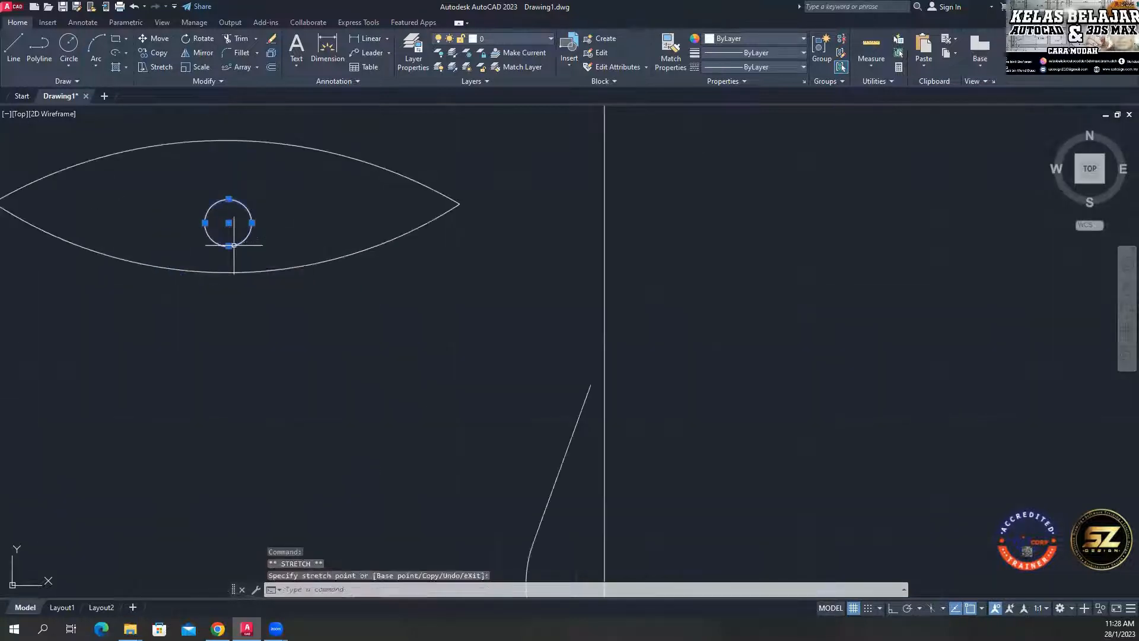
click(221, 199)
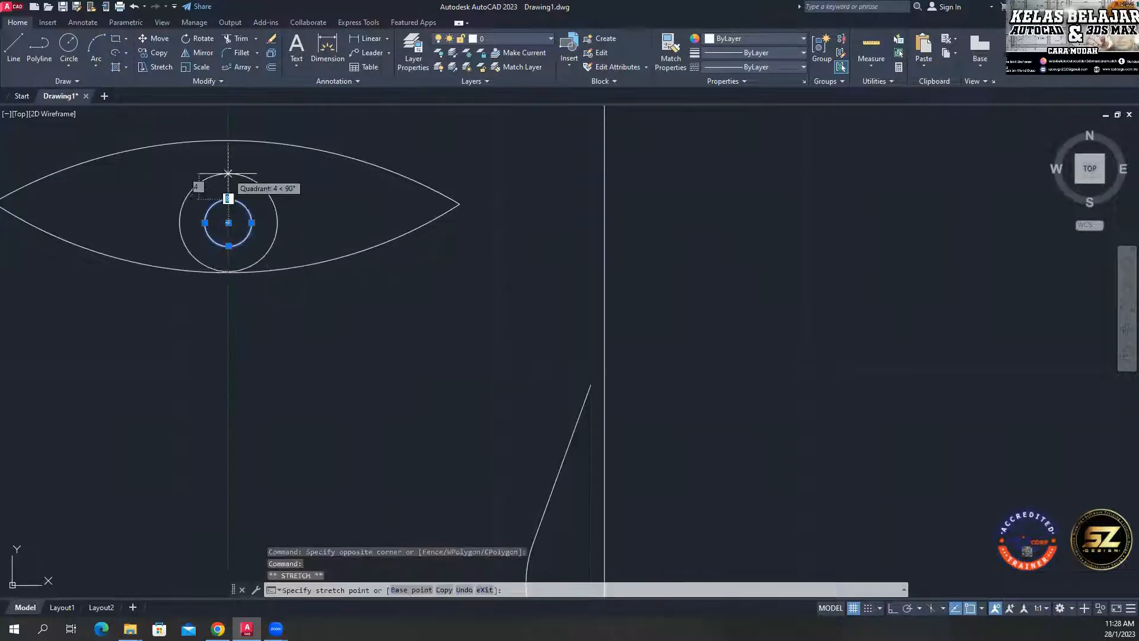
click(272, 208)
Move the pupil circle by its centre slightly upward to the middle of the eye outline
click(159, 53)
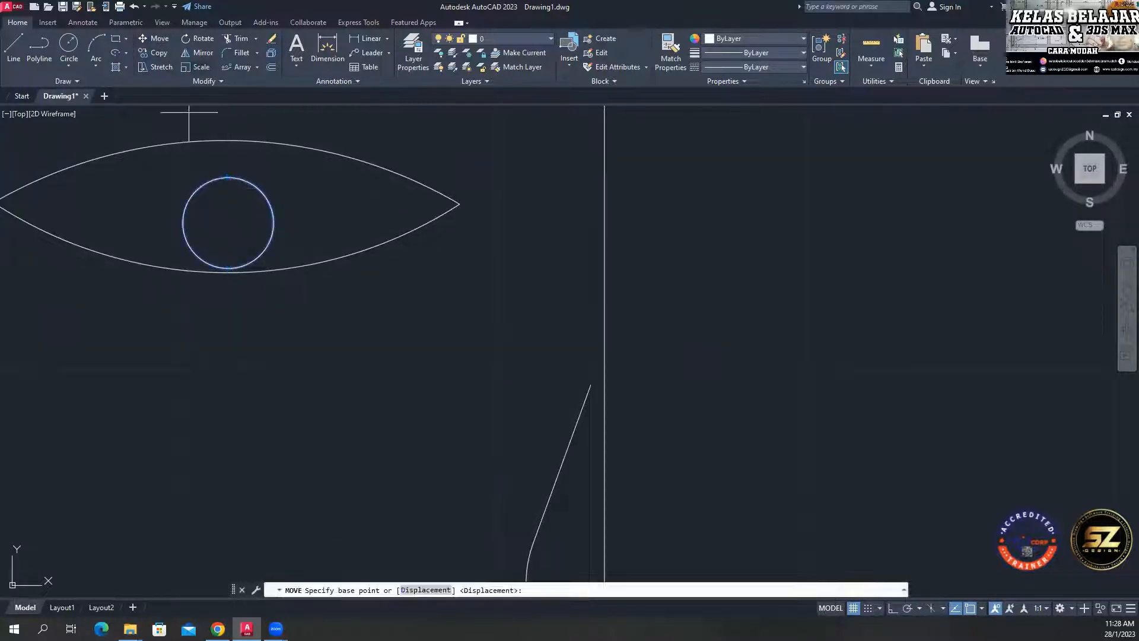
click(229, 223)
scroll(364, 276, down, 4)
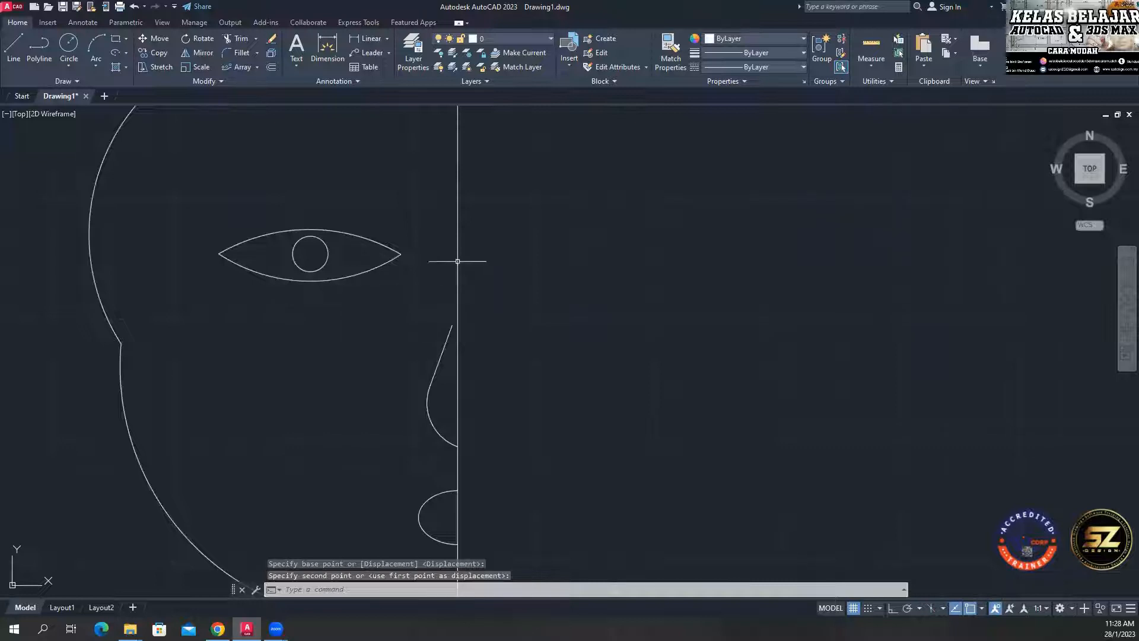
Stretch the head arc's open endpoint onto the upper end of the vertical reference line
scroll(468, 261, down, 3)
scroll(361, 178, up, 5)
key(Return)
click(343, 191)
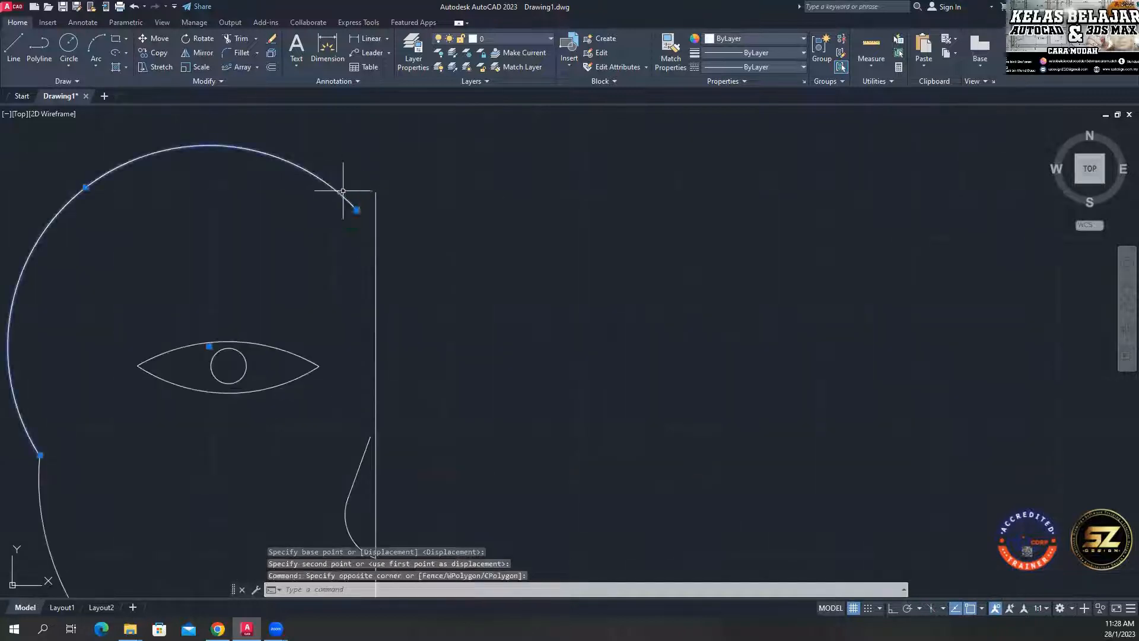
click(356, 210)
click(375, 192)
scroll(415, 234, down, 4)
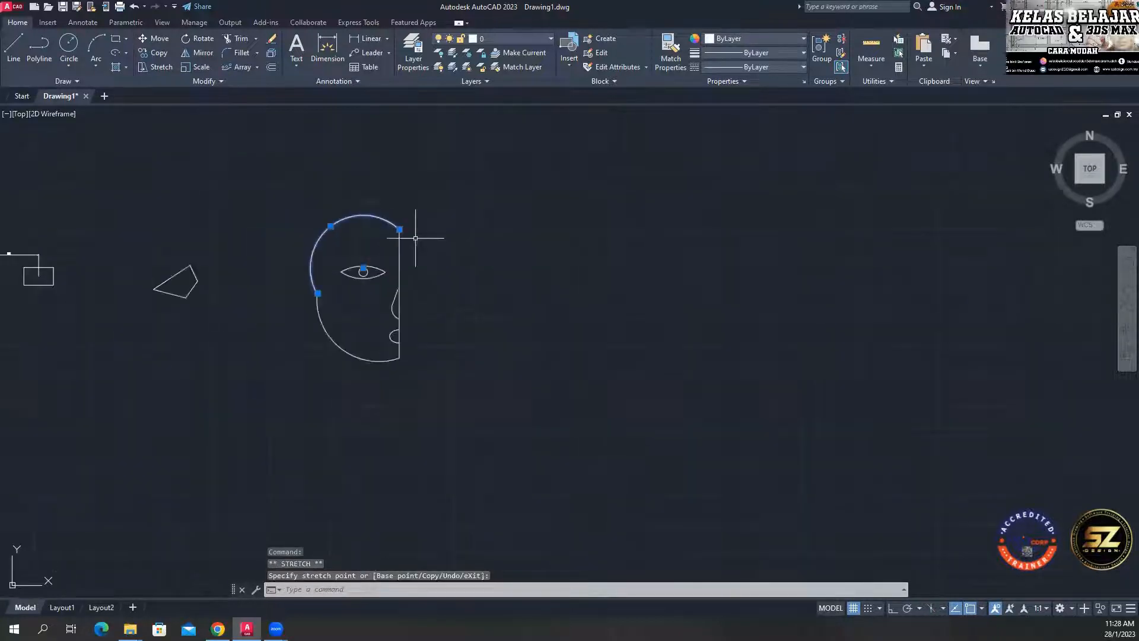
scroll(433, 256, up, 1)
key(Escape)
Stretch the nose polyline's upper endpoint onto the vertical reference line, a little higher than before
scroll(371, 335, up, 4)
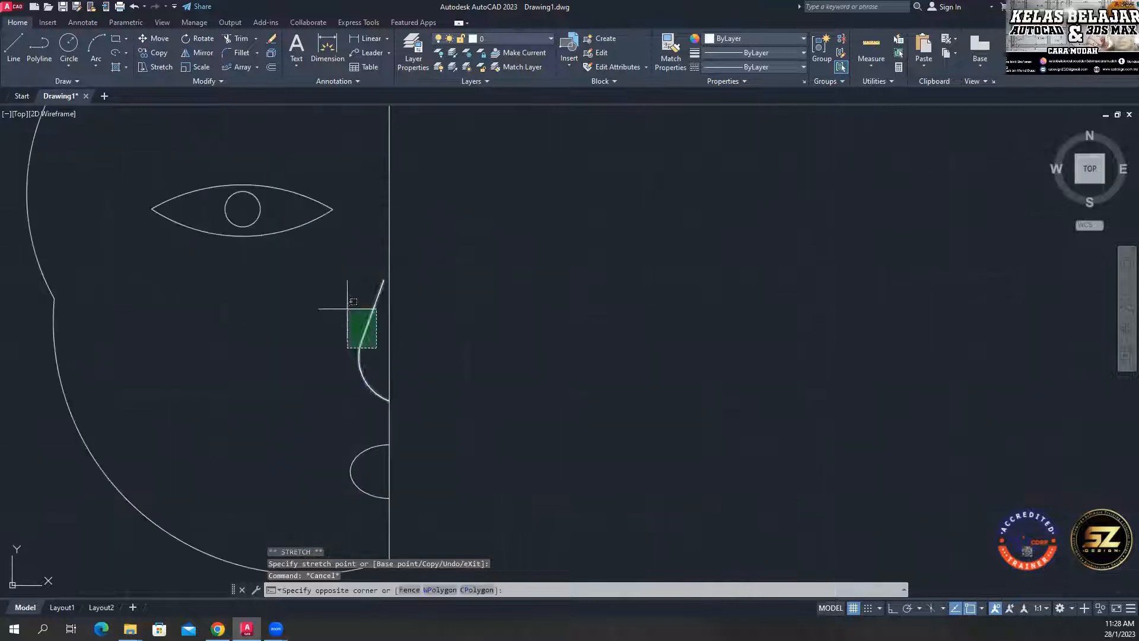
click(348, 309)
click(384, 280)
click(389, 247)
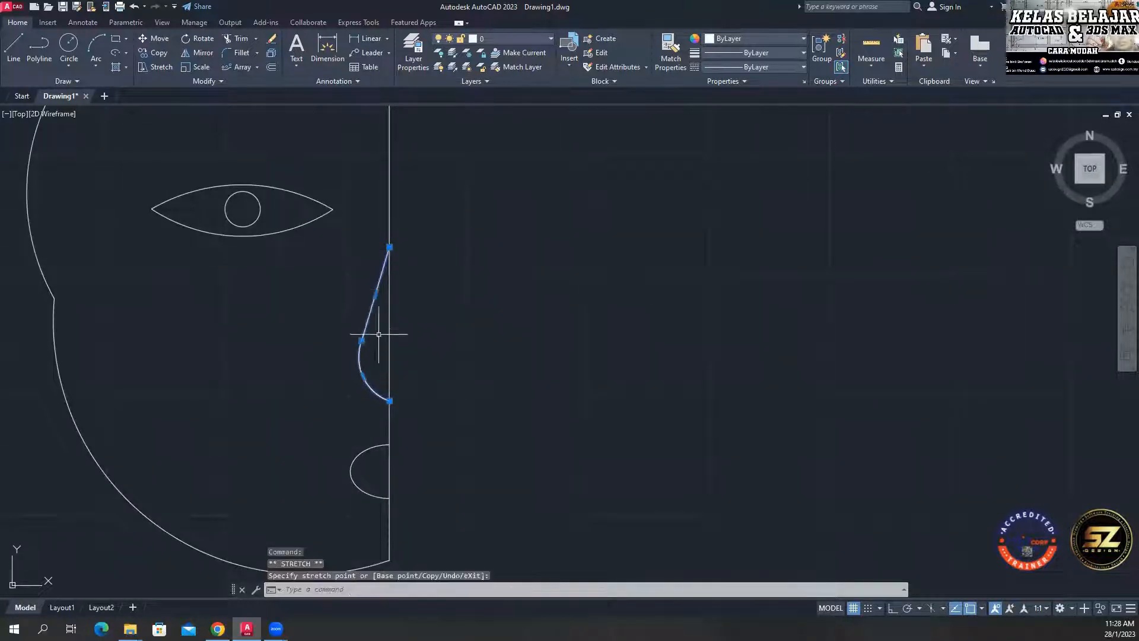
Widen the nose by moving its middle vertex outward and bulging its lower arc segment away from the reference line
click(360, 342)
click(360, 341)
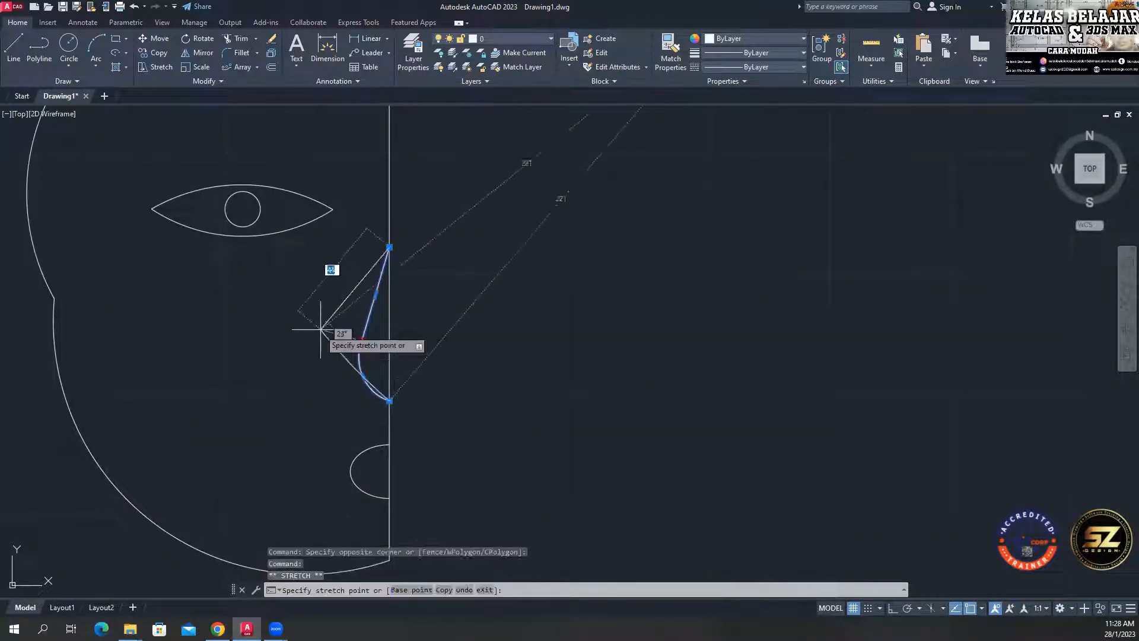
click(334, 337)
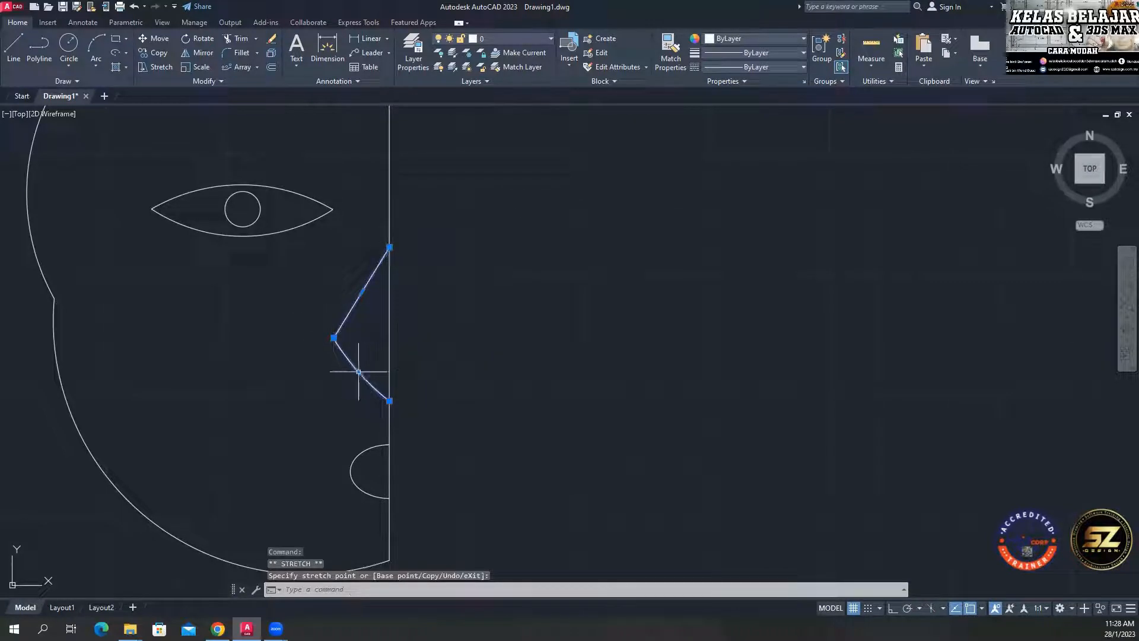
click(328, 384)
key(Escape)
Widen the mouth's elliptical arc by stretching its outer axis point away from the reference line
mouse_move(438, 369)
middle_down()
mouse_move(378, 285)
mouse_move(315, 383)
middle_up()
click(305, 289)
click(291, 274)
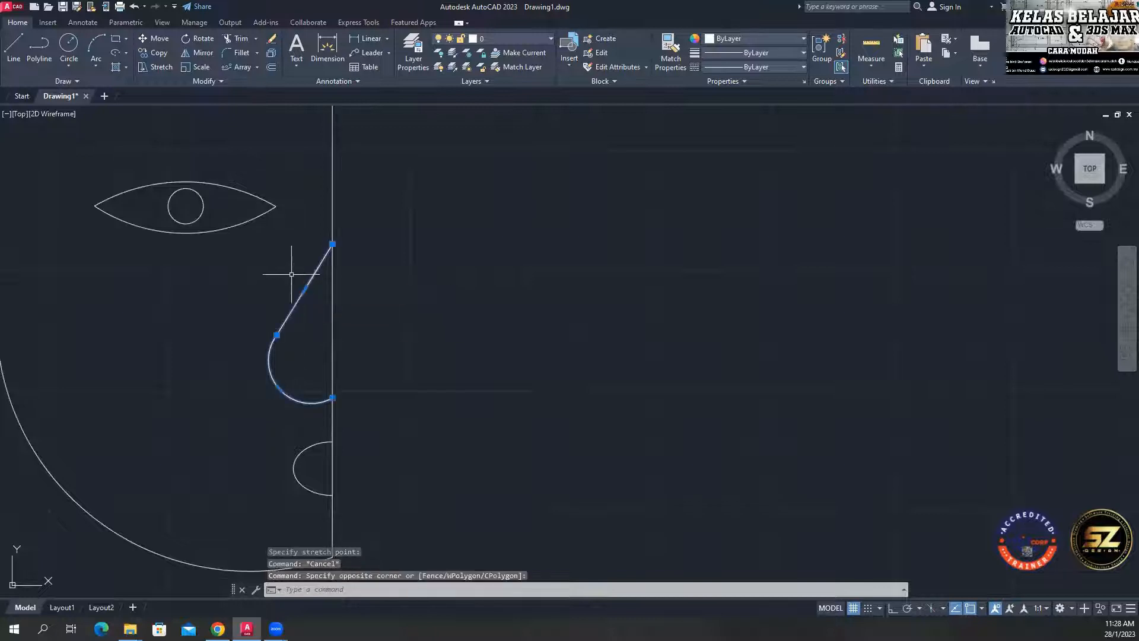
click(300, 433)
click(287, 475)
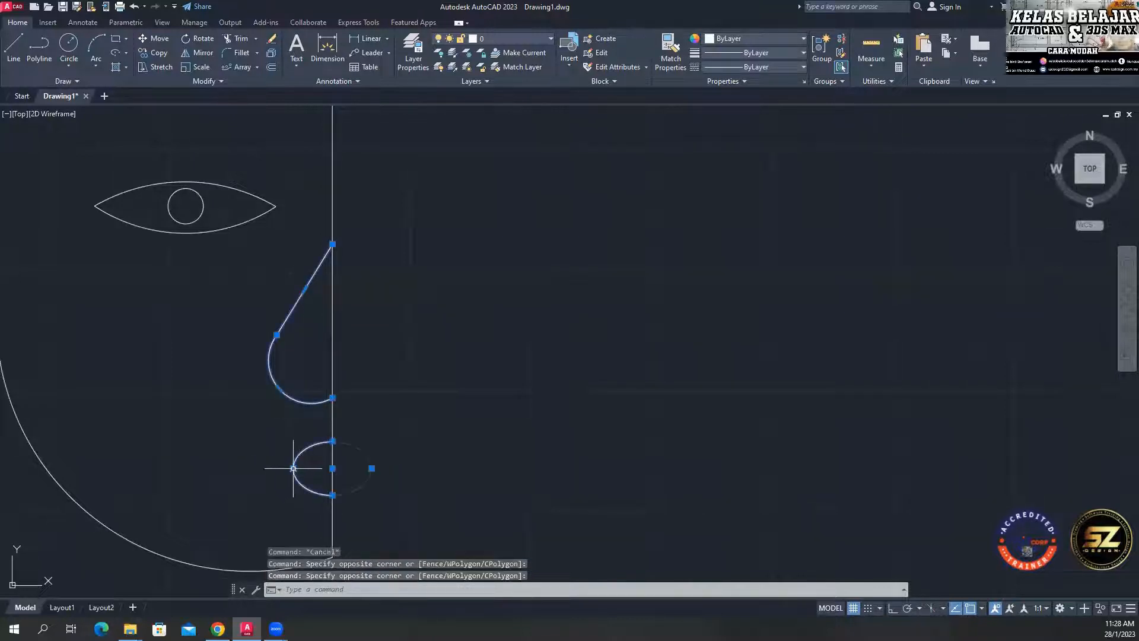
key(Escape)
key(Escape)
key(Escape)
scroll(369, 275, down, 4)
middle_drag(316, 289, 300, 291)
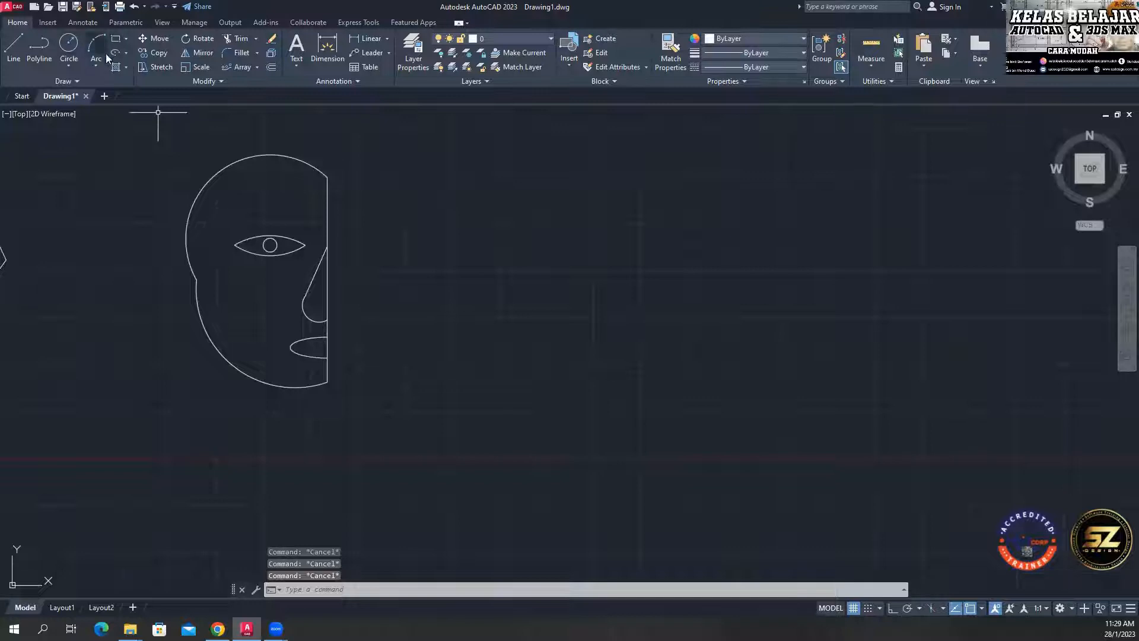
Draw the upper part of the ear as an arc bulging outward from the head outline at eye level
click(96, 49)
click(185, 240)
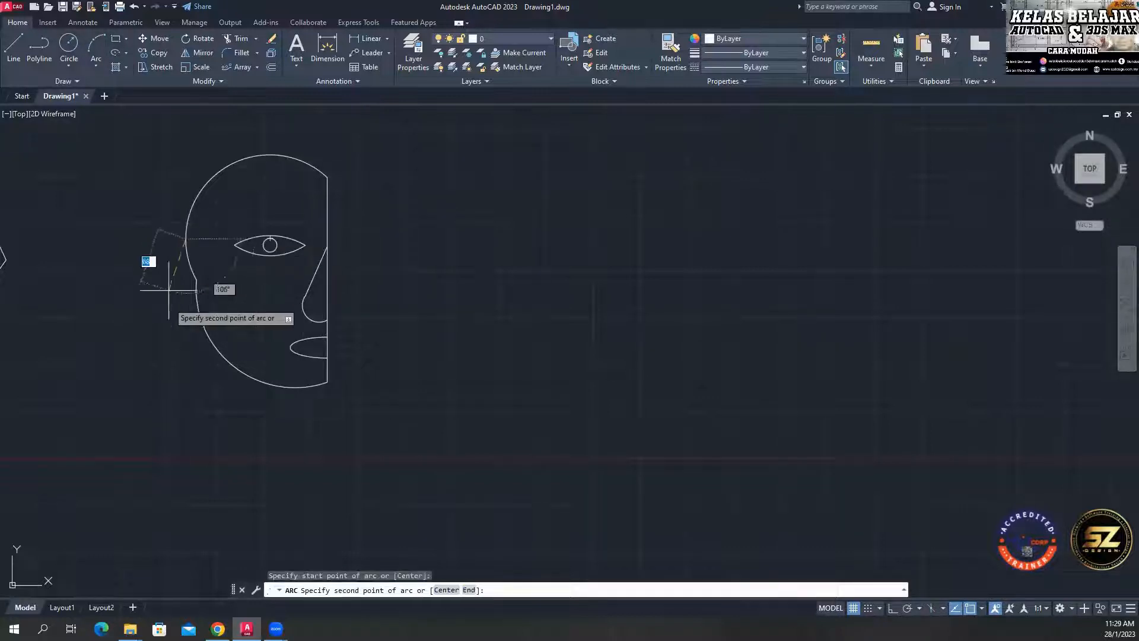
click(165, 284)
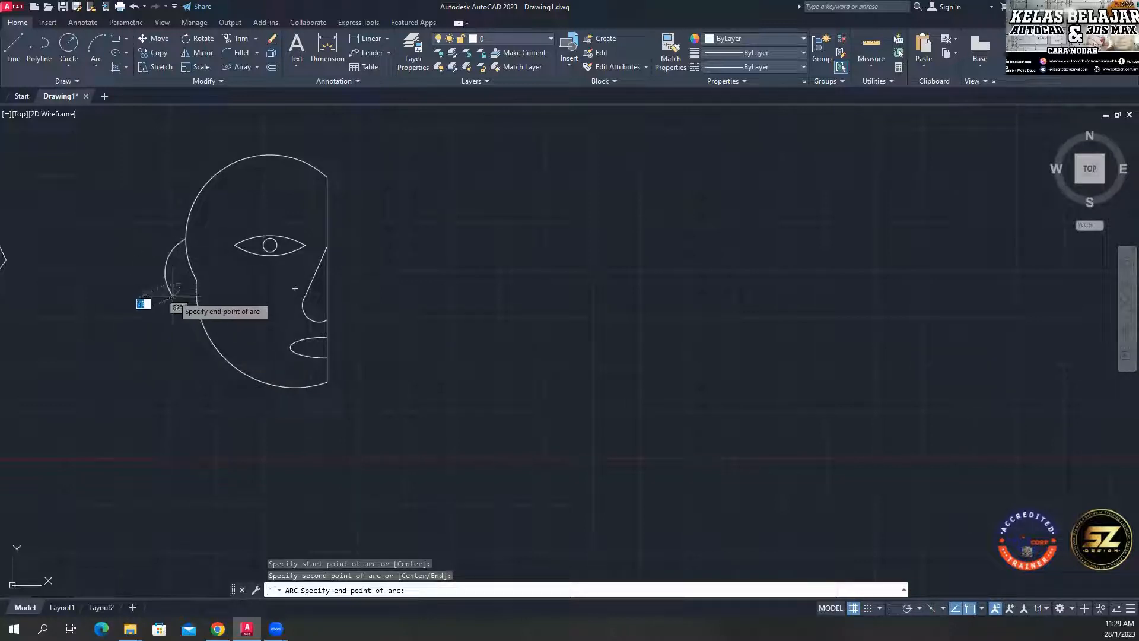
click(172, 295)
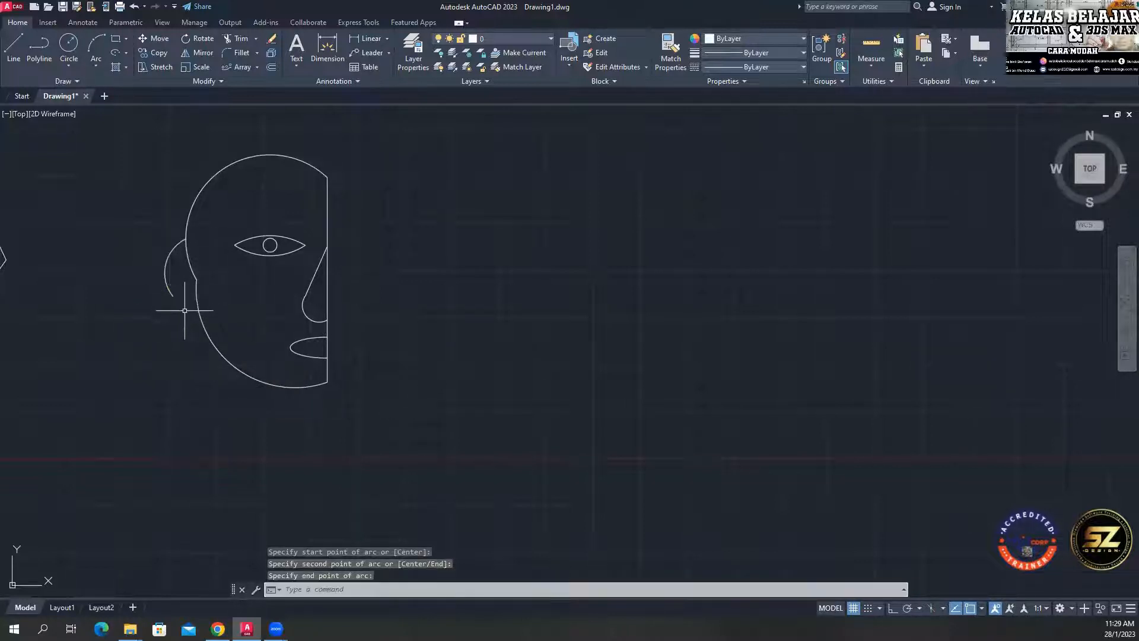
click(95, 48)
click(170, 296)
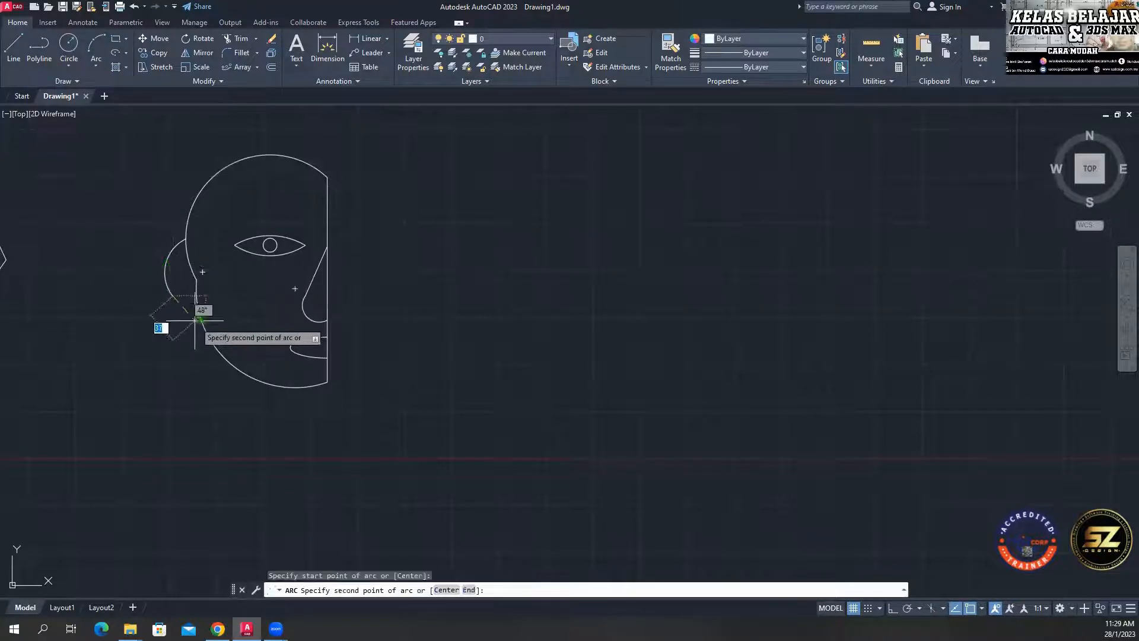
click(173, 331)
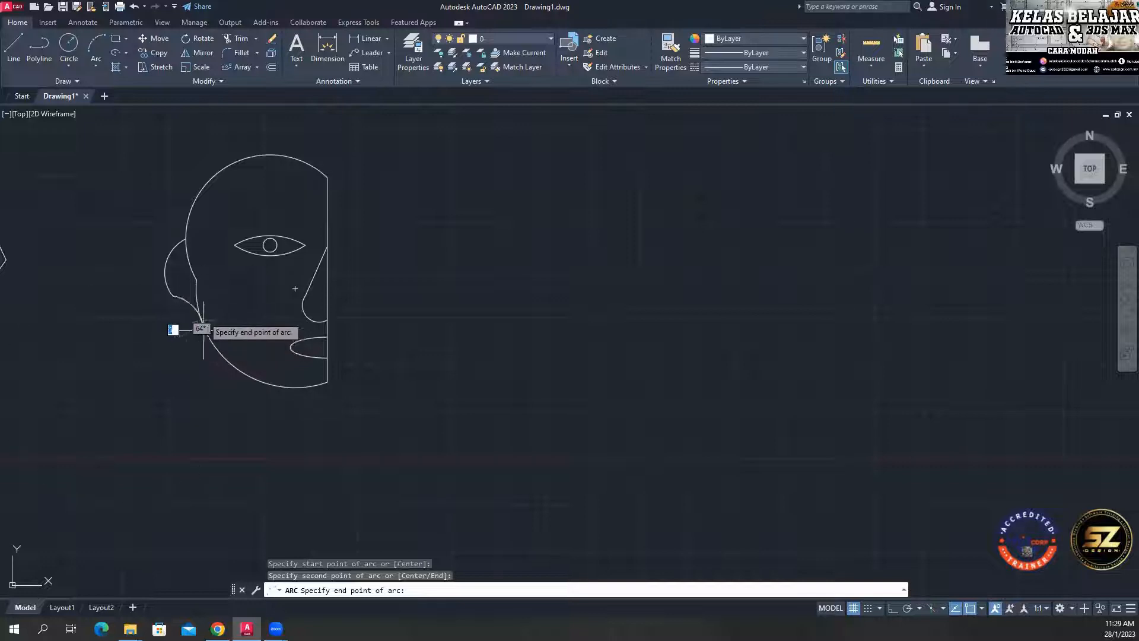
key(Escape)
Draw the earlobe as an arc from the upper ear arc's lower end to the cheek outline
scroll(202, 319, up, 2)
click(98, 40)
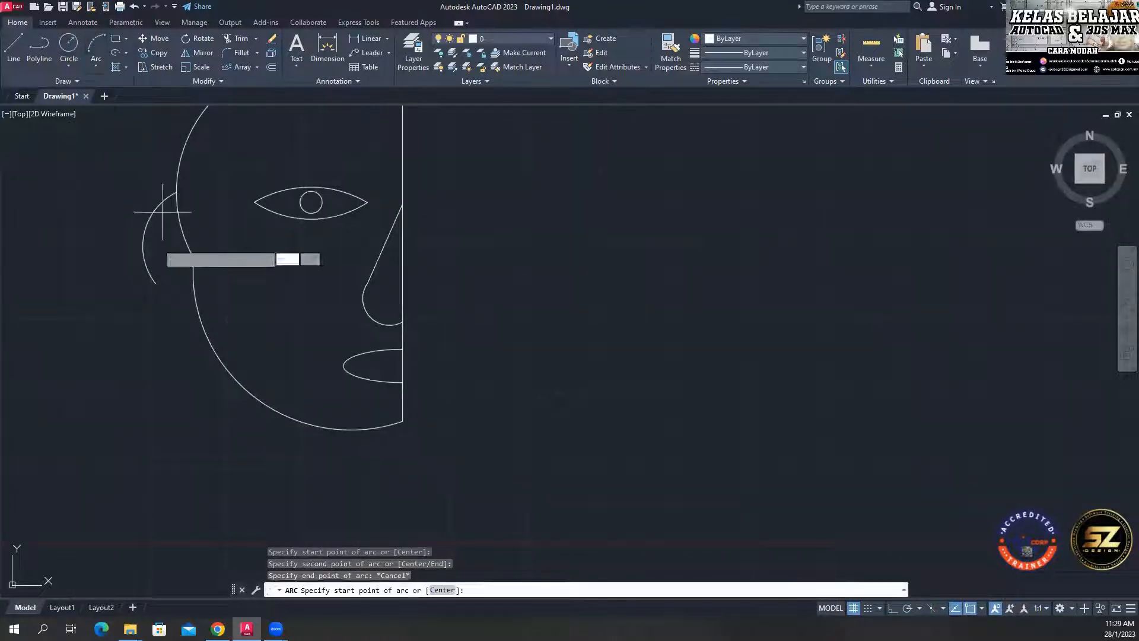
click(156, 284)
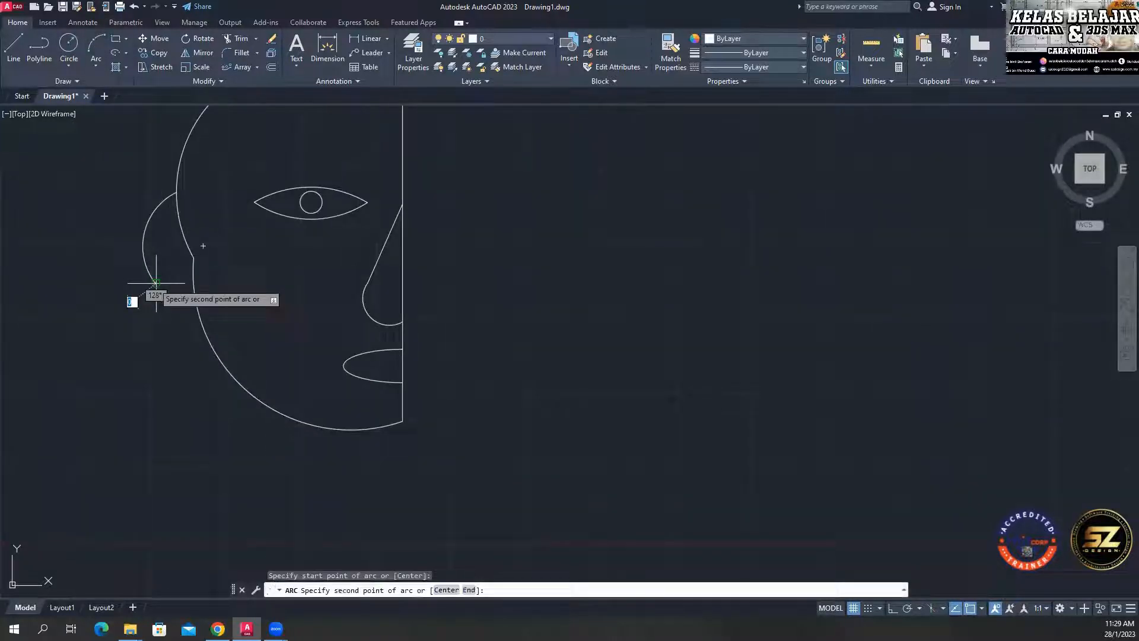
click(177, 306)
click(198, 317)
key(Escape)
Mirror the complete half face, including its ear, about the vertical reference line, keeping the source objects
scroll(266, 309, down, 4)
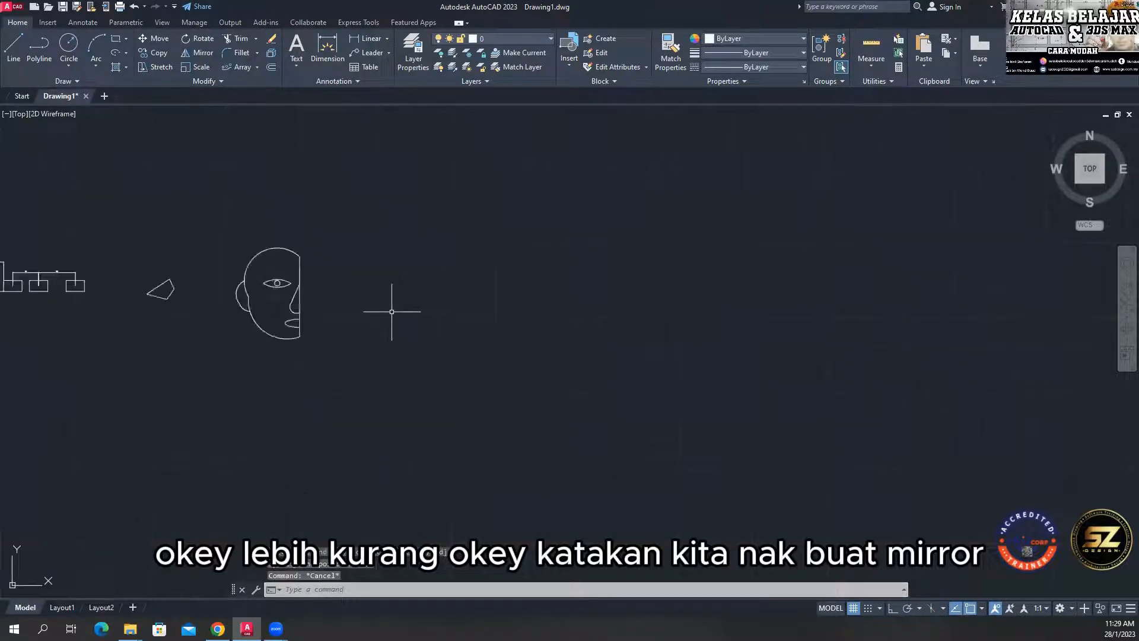
scroll(392, 310, up, 2)
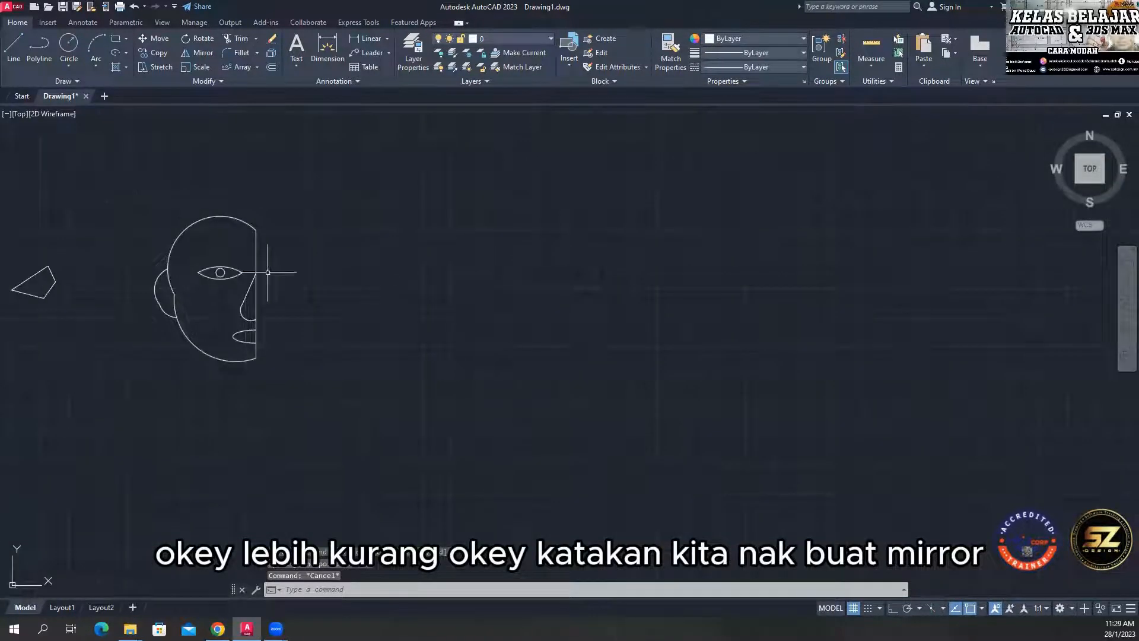
middle_drag(366, 278, 340, 283)
scroll(183, 214, up, 2)
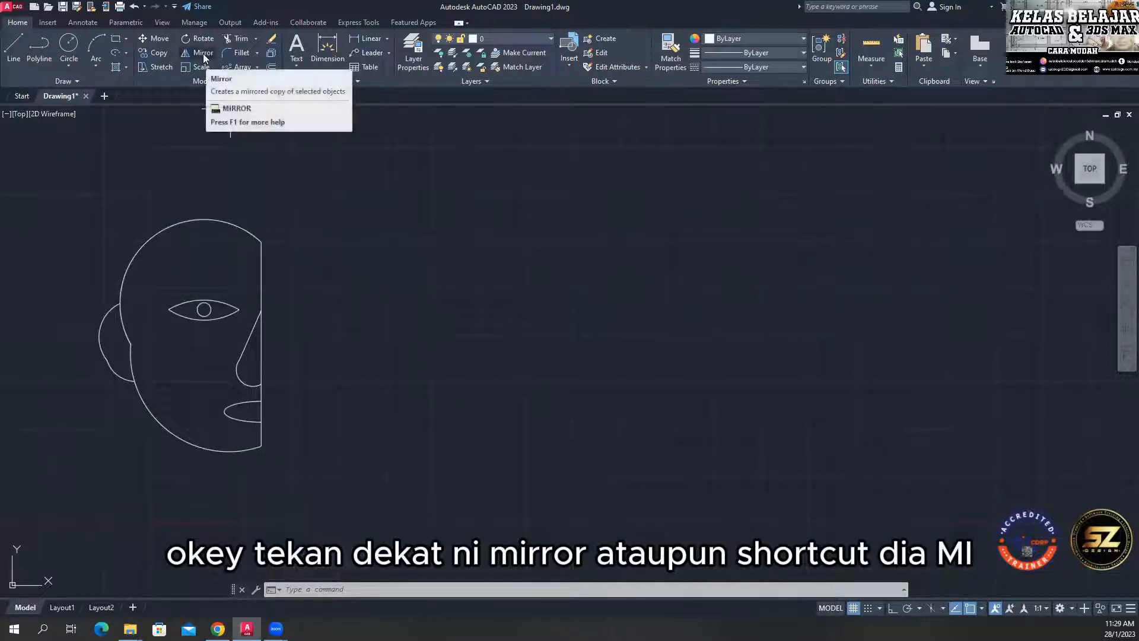
text(mi)
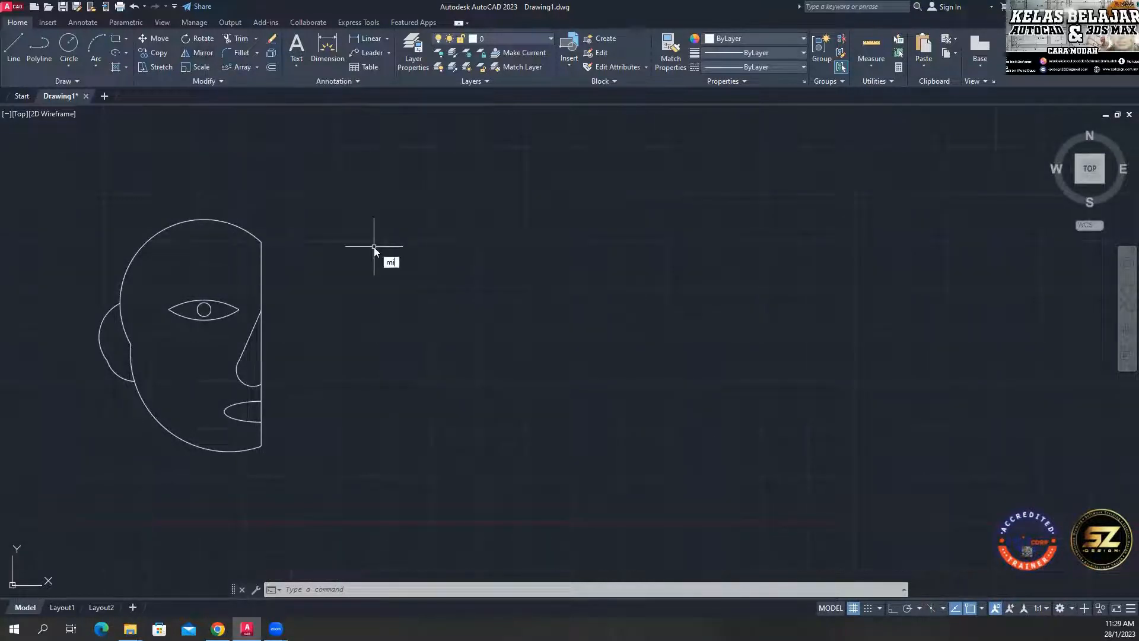
key(space)
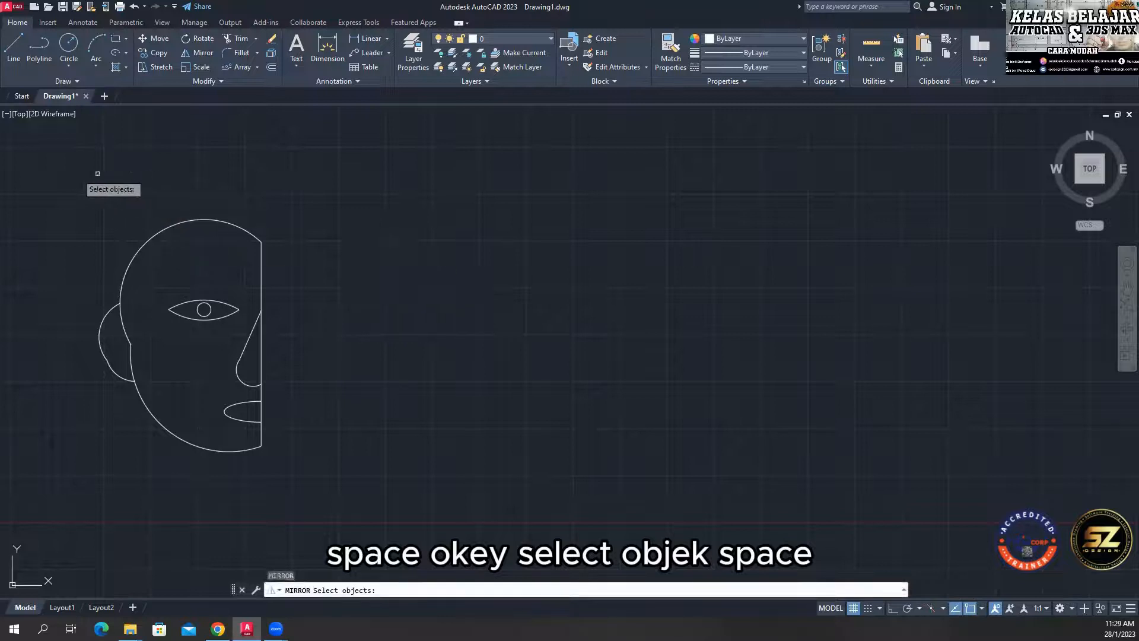
click(63, 172)
click(309, 492)
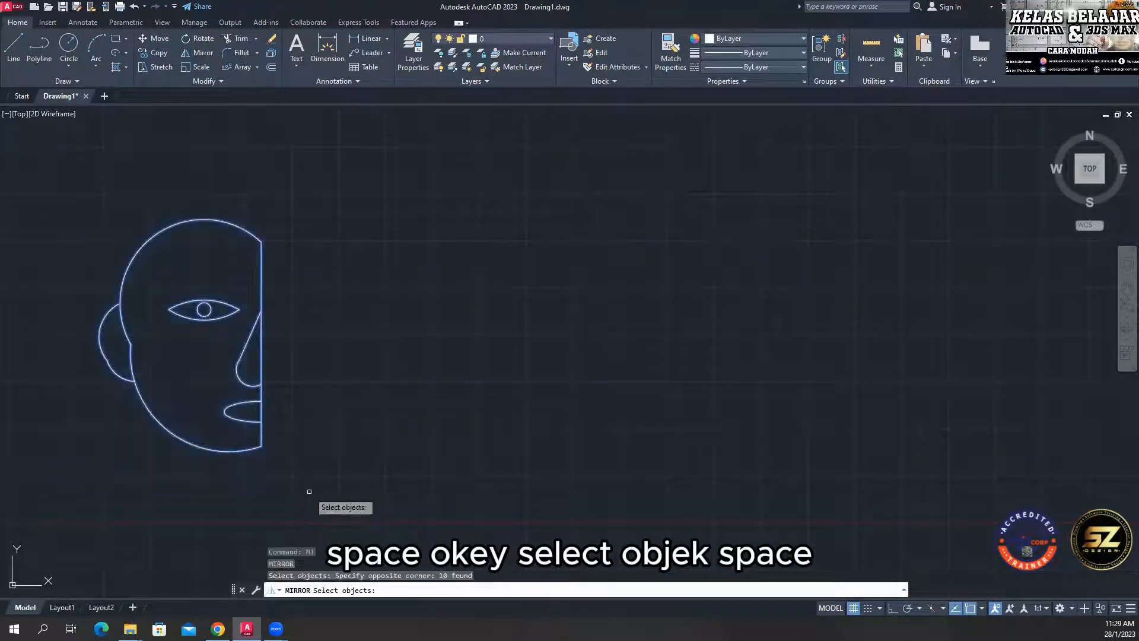
key(space)
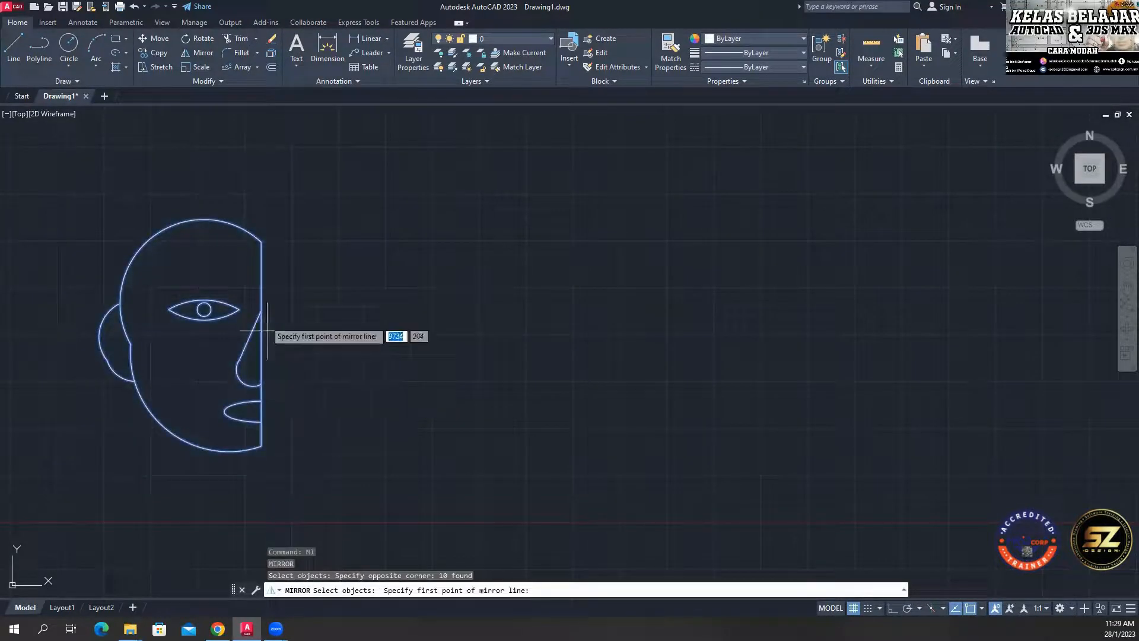
click(261, 240)
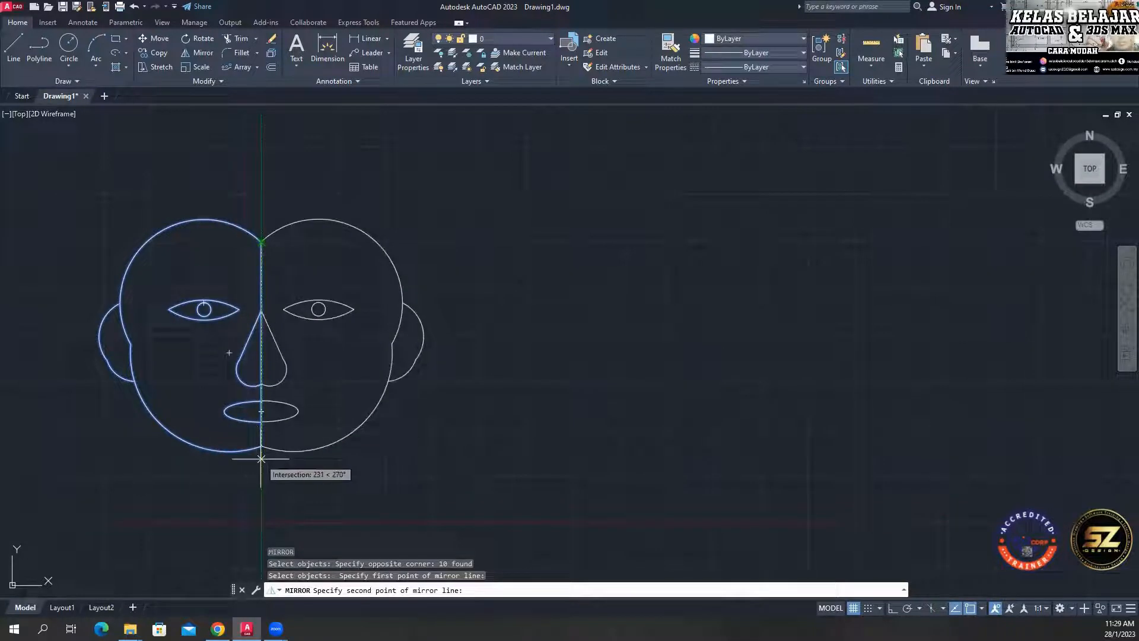
click(261, 459)
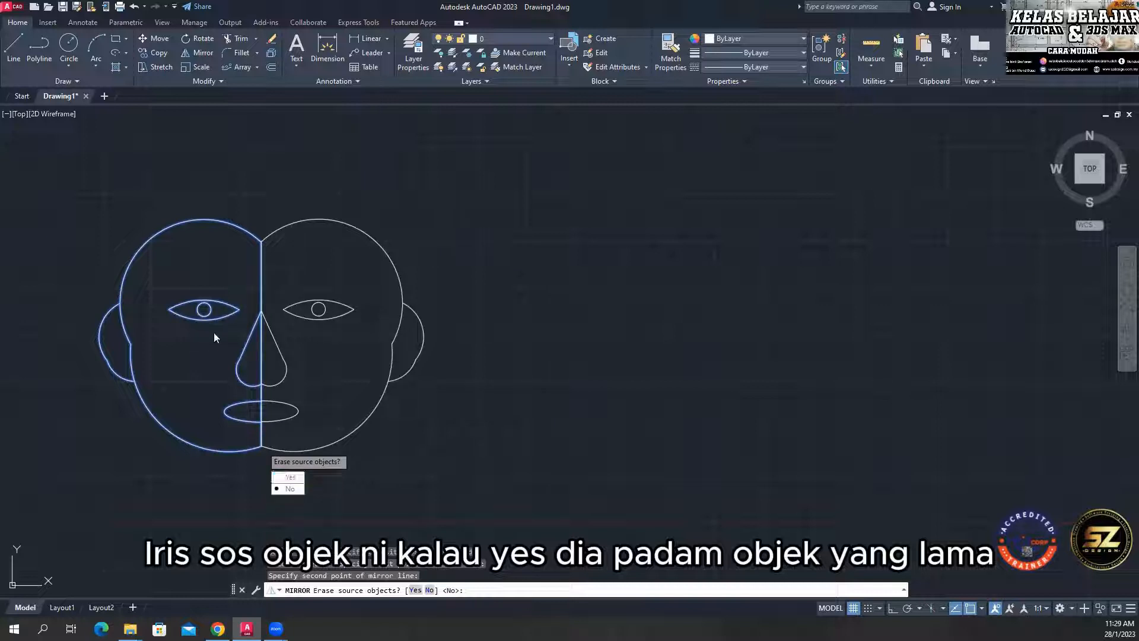
click(290, 490)
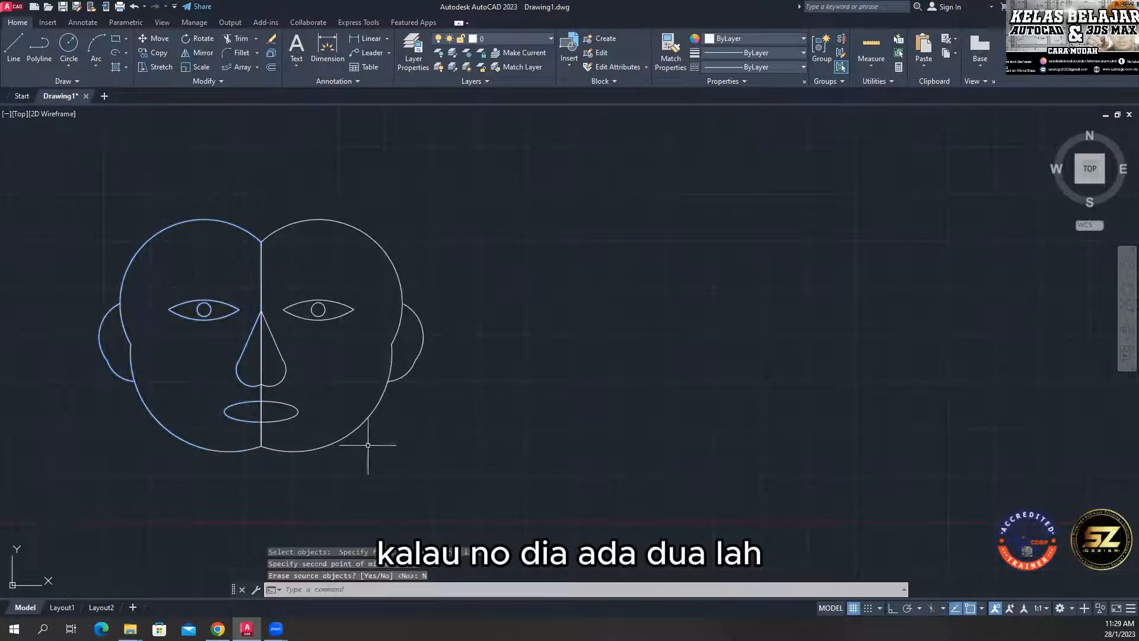